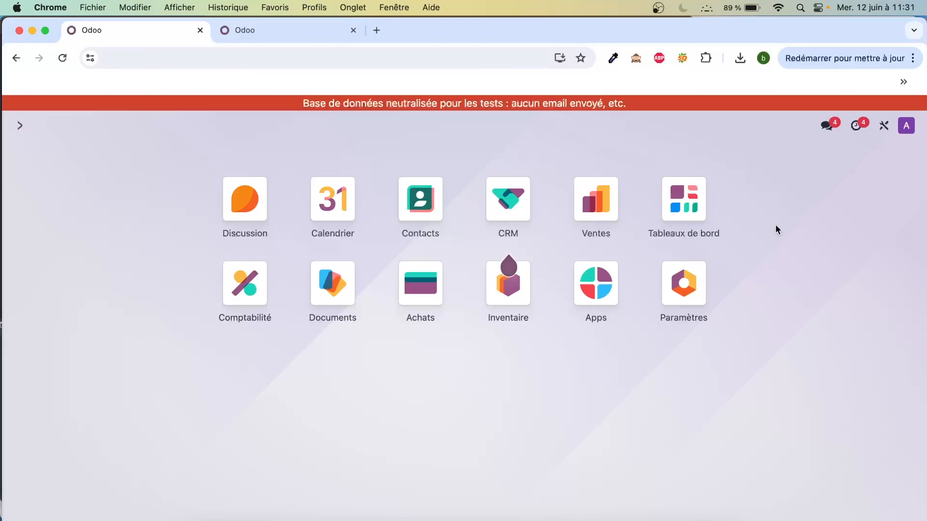
- Open the Ventes quotations without the Mes devis filter and show them as a pivot table
{"action": "mouse_move", "coordinate": [545, 231]}
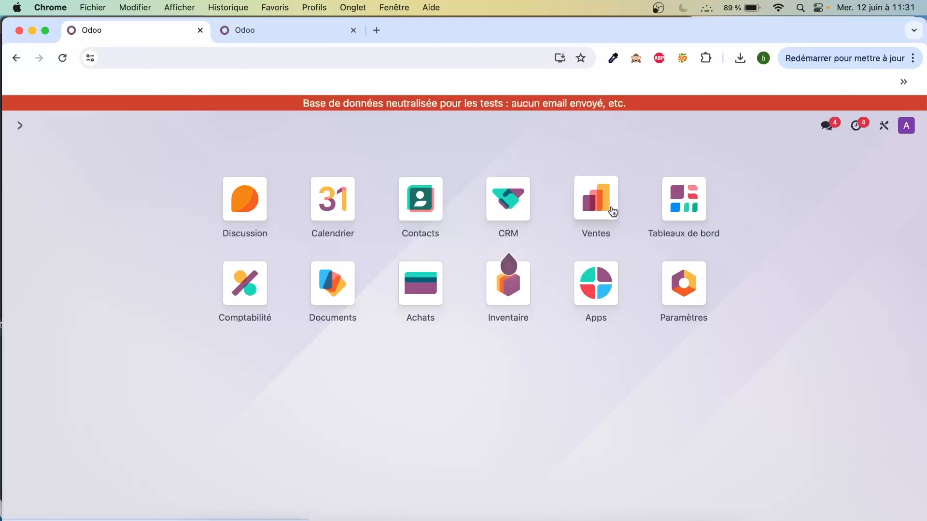
{"action": "left_click", "coordinate": [593, 209]}
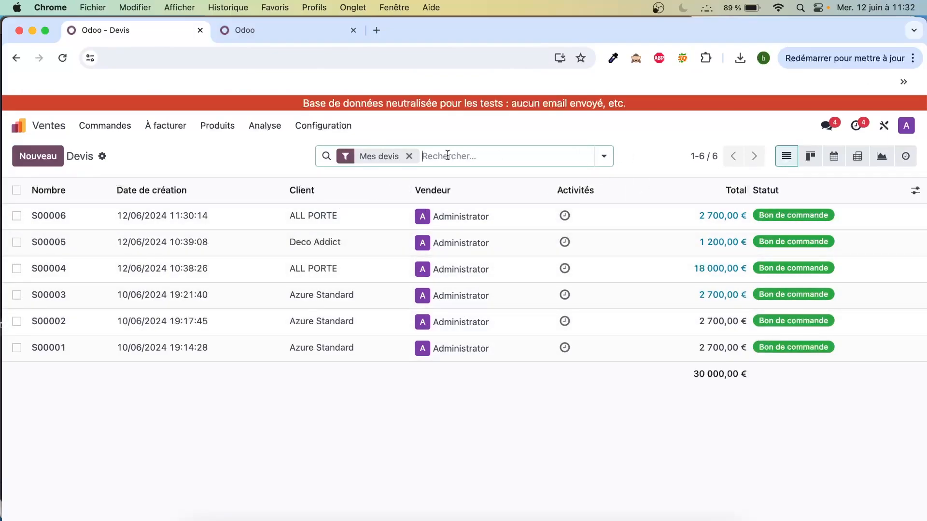
{"action": "left_click", "coordinate": [409, 156]}
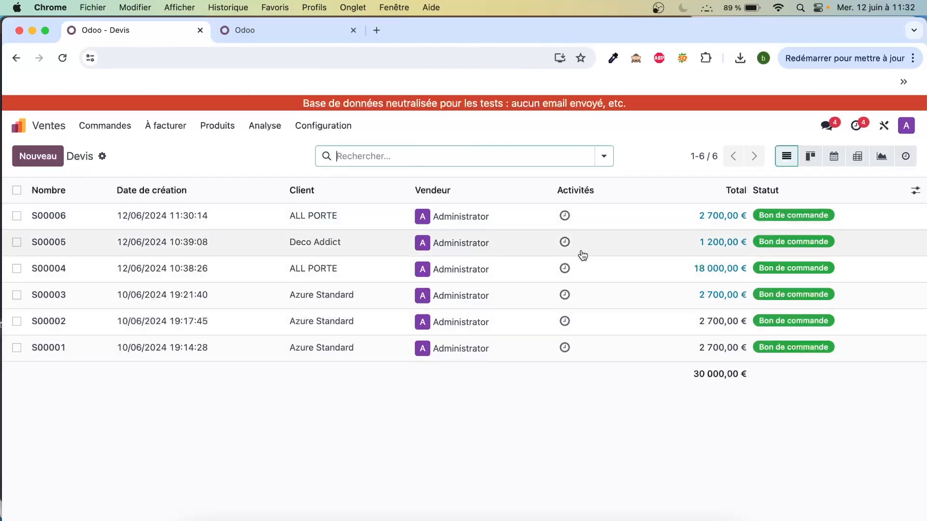
{"action": "left_click", "coordinate": [857, 157]}
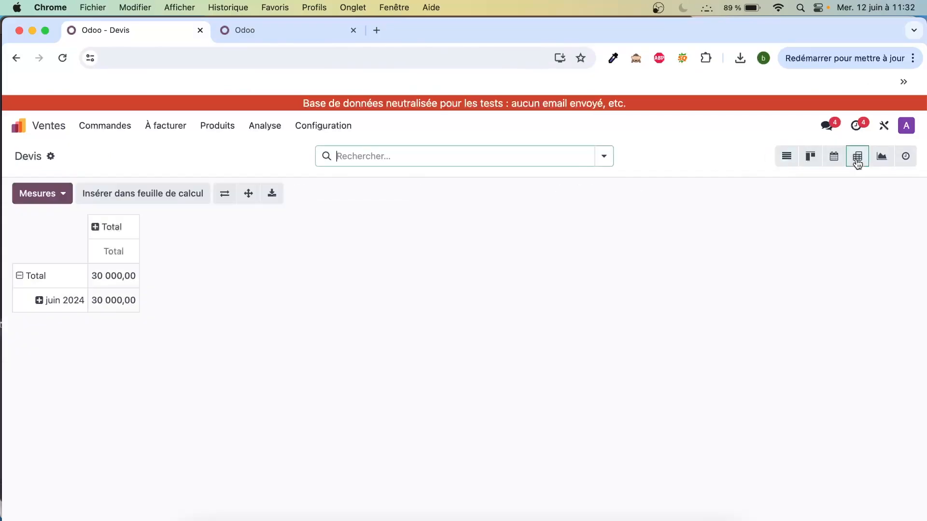
- Group the juin 2024 row by Client and add the Montant hors taxes measure to the pivot table
{"action": "left_click", "coordinate": [39, 300]}
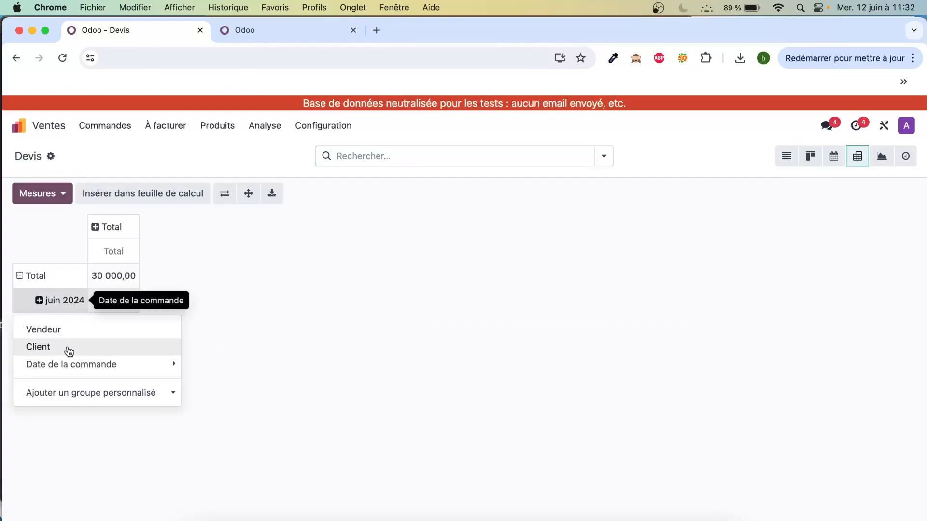
{"action": "left_click", "coordinate": [69, 351]}
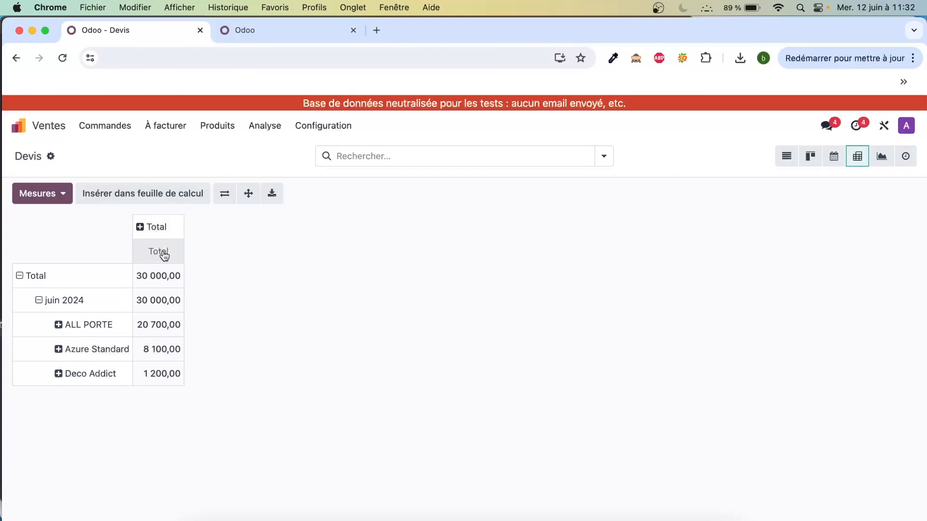
{"action": "left_click", "coordinate": [65, 193]}
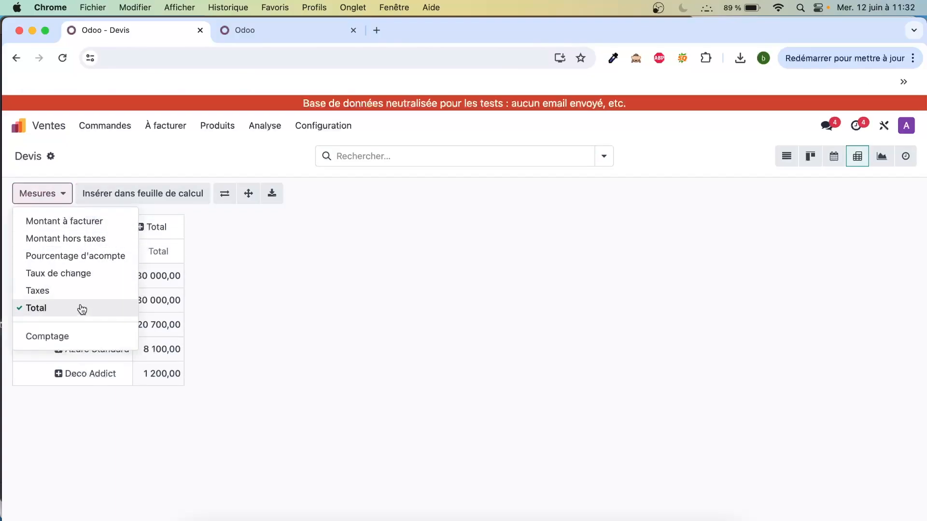
{"action": "left_click", "coordinate": [82, 243]}
{"action": "left_click", "coordinate": [349, 276]}
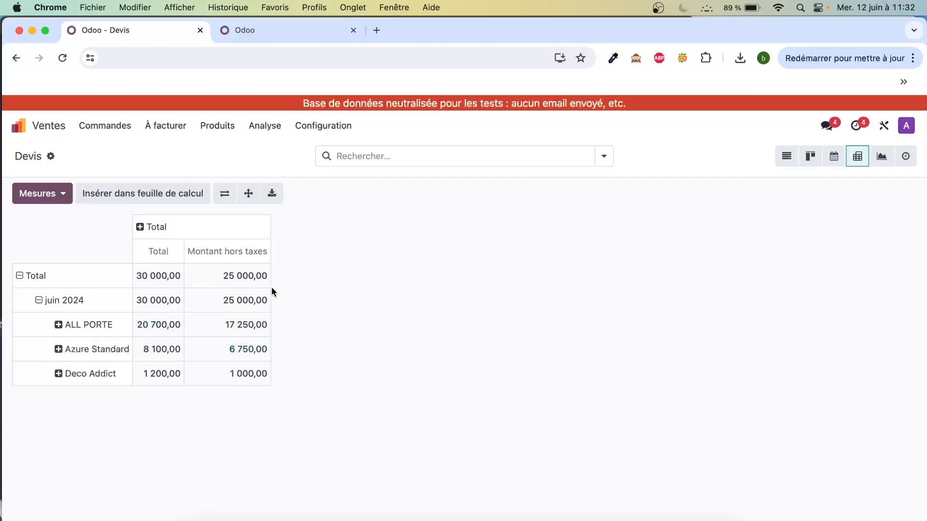
- Insert the pivot table into a blank spreadsheet under the name "Analyse des ventes"
{"action": "left_click", "coordinate": [170, 195]}
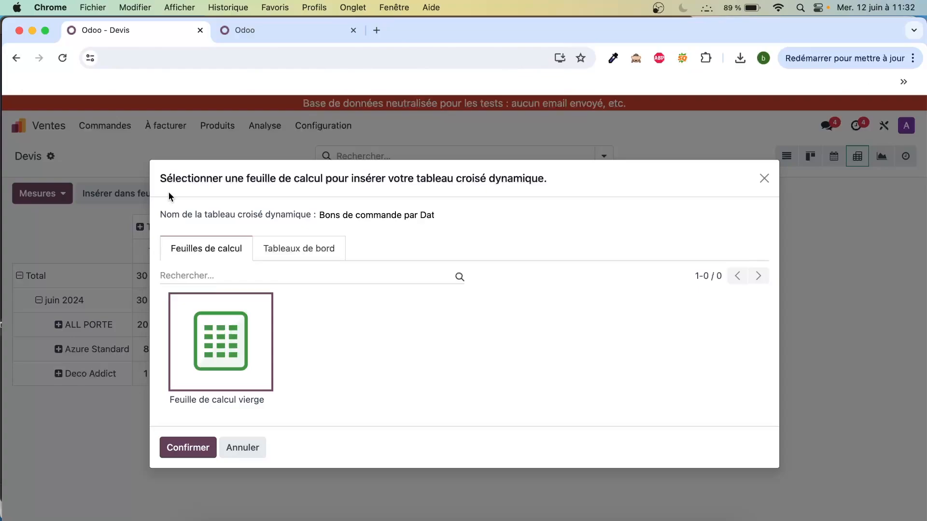
{"action": "triple_click", "coordinate": [390, 217]}
{"action": "type", "text": "Analyse des ventes"}
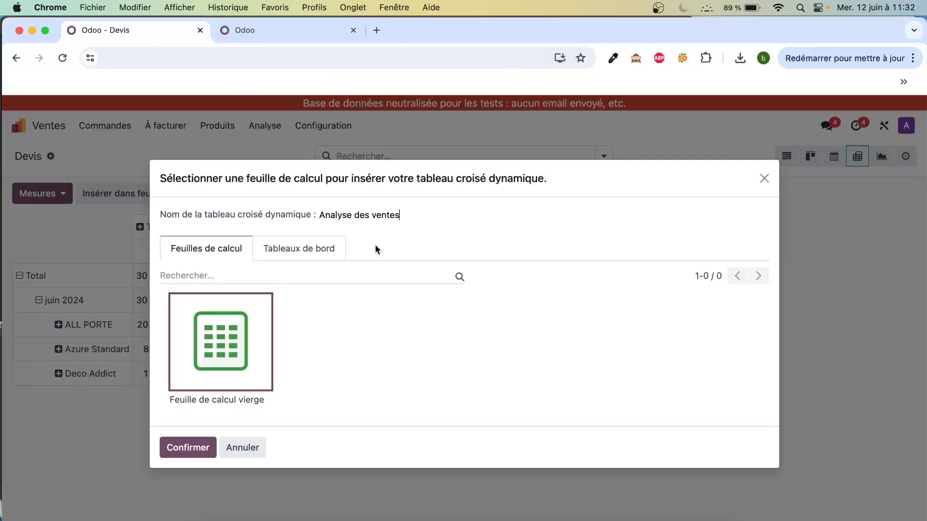
{"action": "left_click", "coordinate": [208, 449]}
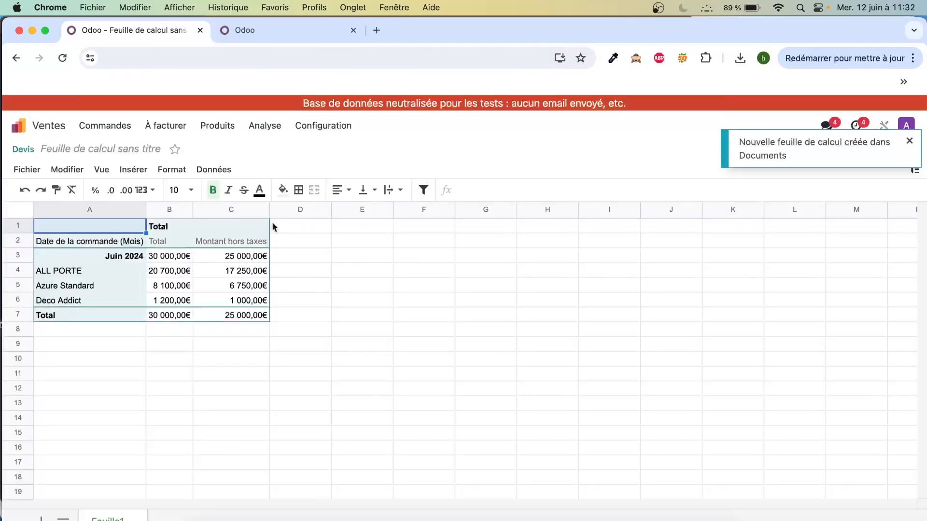
- Rename the untitled spreadsheet as "Ventes" and select the ALL PORTE cell under Montant hors taxes
{"action": "left_click", "coordinate": [136, 149]}
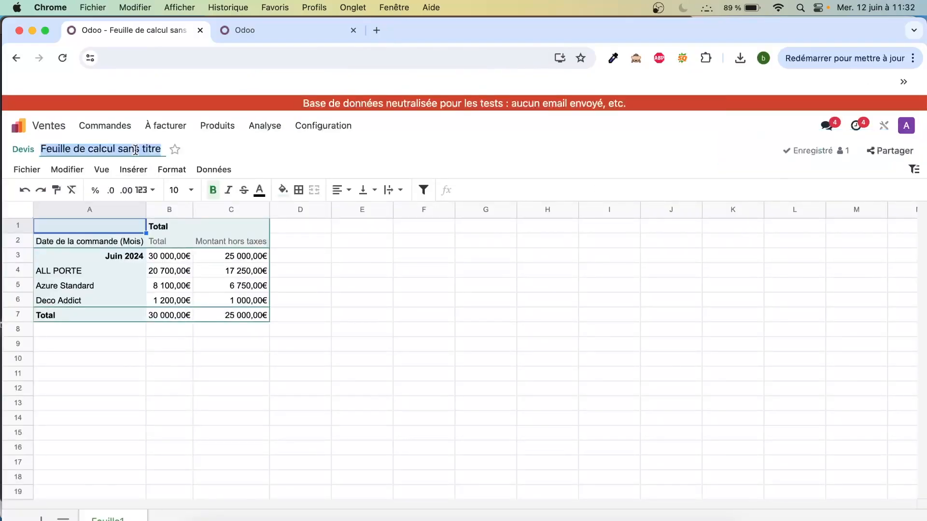
{"action": "type", "text": "Ventes"}
{"action": "key", "text": "BackSpace"}
{"action": "key", "text": "BackSpace"}
{"action": "key", "text": "BackSpace"}
{"action": "key", "text": "BackSpace"}
{"action": "key", "text": "BackSpace"}
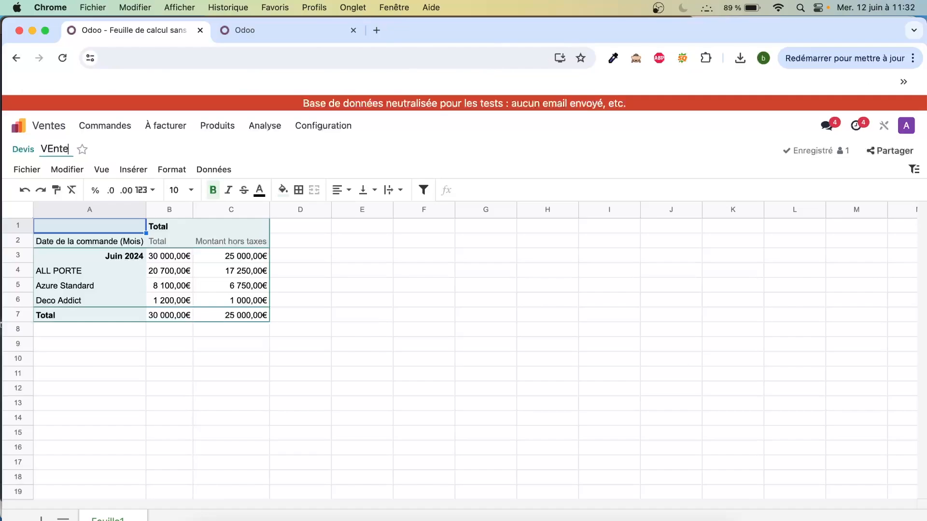
{"action": "type", "text": "entes"}
{"action": "left_click", "coordinate": [372, 277]}
{"action": "left_click", "coordinate": [235, 275]}
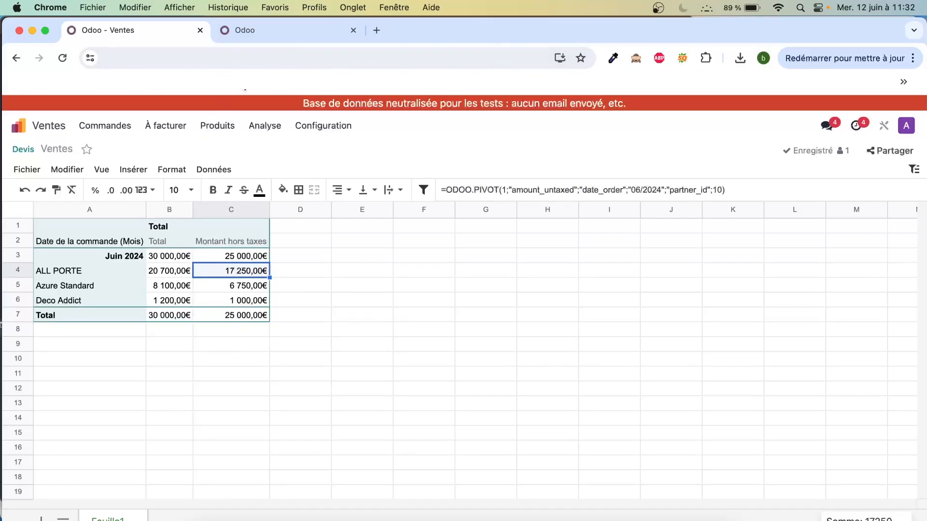
- Open the Ventes quotations list without the Mes devis filter in the second browser tab, and return to the spreadsheet
{"action": "left_click", "coordinate": [277, 31]}
{"action": "left_click", "coordinate": [606, 211]}
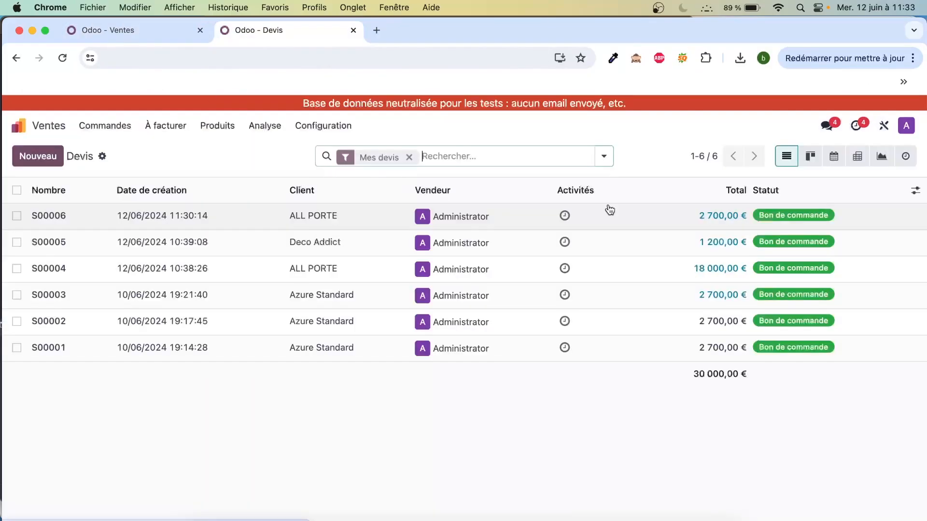
{"action": "left_click", "coordinate": [408, 155]}
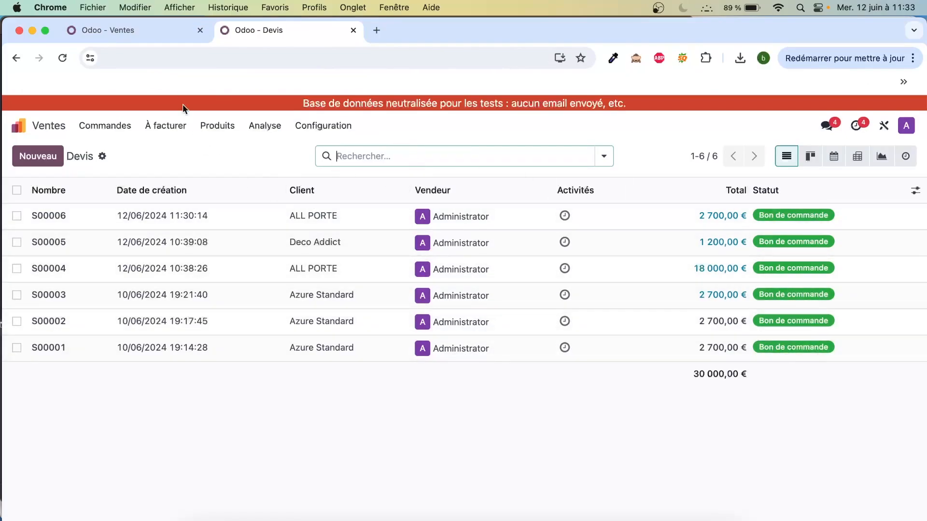
{"action": "left_click", "coordinate": [140, 30]}
{"action": "left_click", "coordinate": [301, 290]}
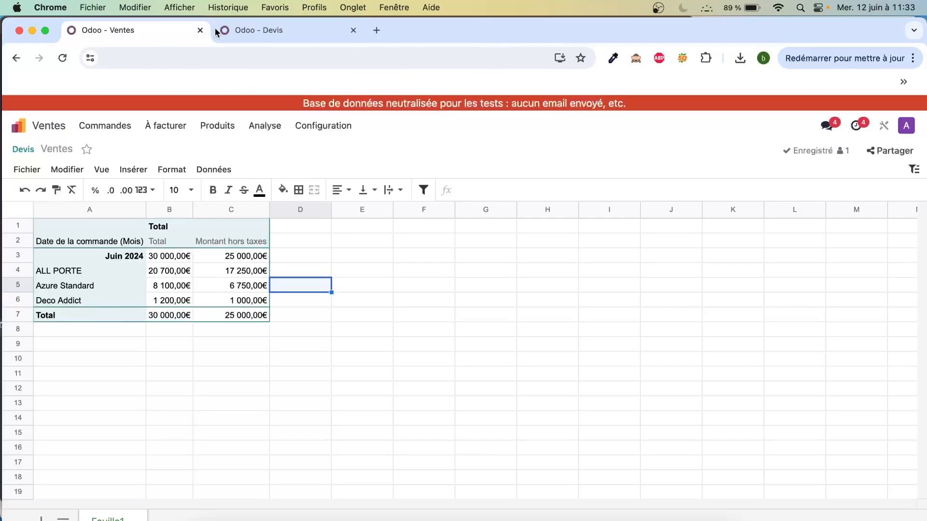
- Create a new quotation in the second browser tab for the client Deco Addict
{"action": "left_click", "coordinate": [245, 30]}
{"action": "left_click", "coordinate": [48, 161]}
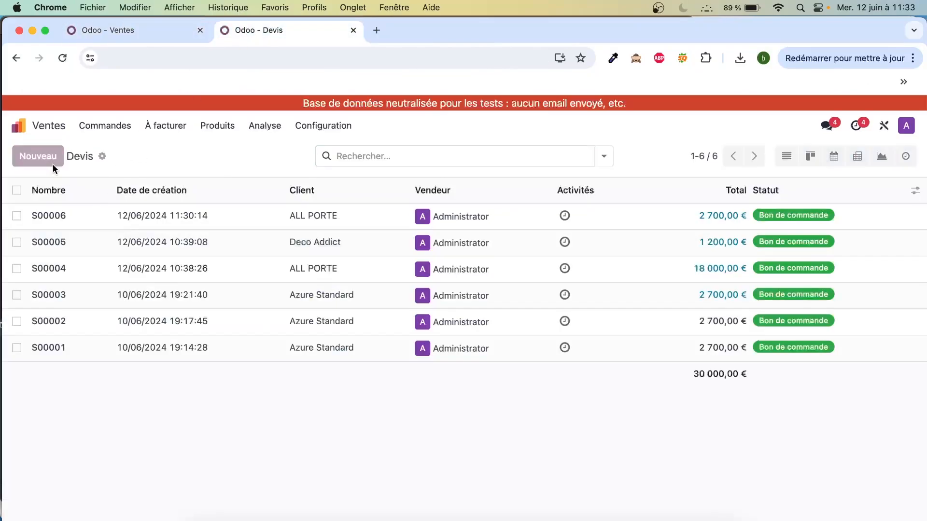
{"action": "type", "text": "dec"}
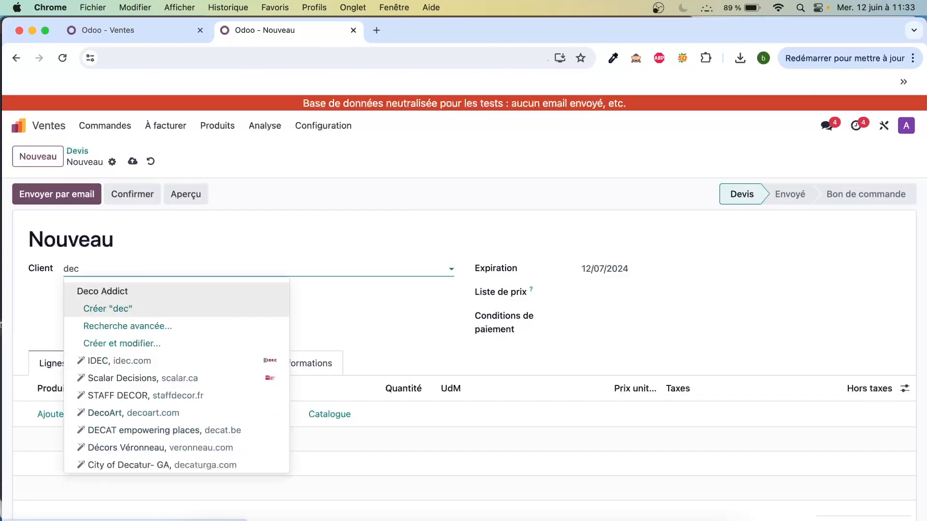
{"action": "left_click", "coordinate": [210, 290]}
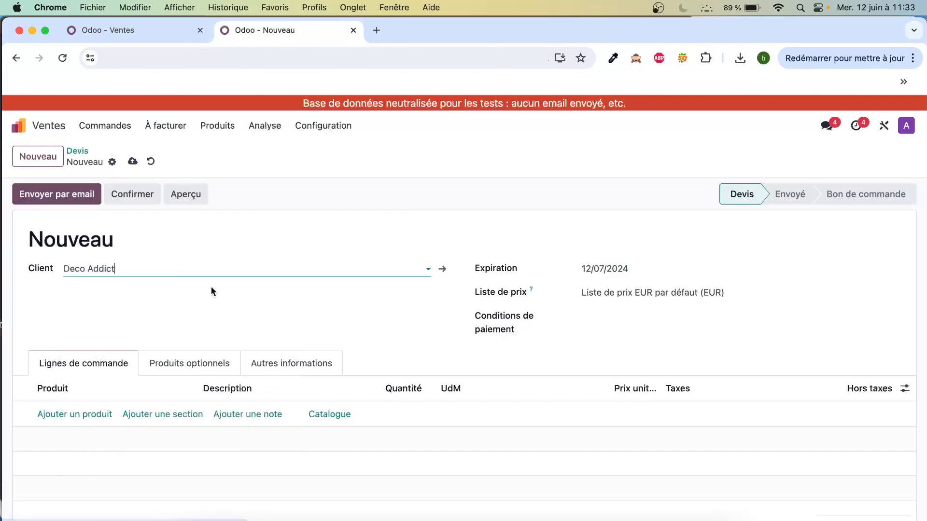
- Add an order line for the product Ordinateur with a quantity of 5 and check the quotation's totals
{"action": "left_click", "coordinate": [76, 414]}
{"action": "left_click", "coordinate": [84, 410]}
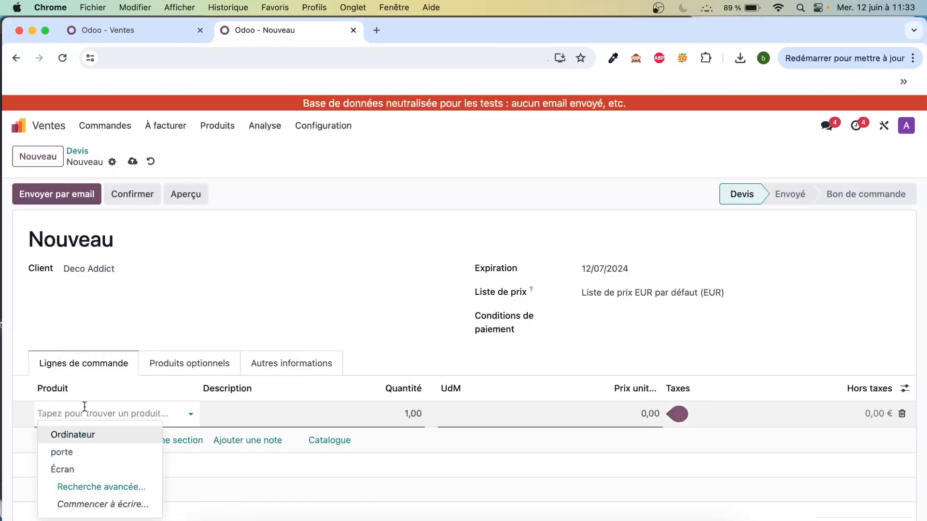
{"action": "left_click", "coordinate": [87, 436]}
{"action": "left_click", "coordinate": [405, 413]}
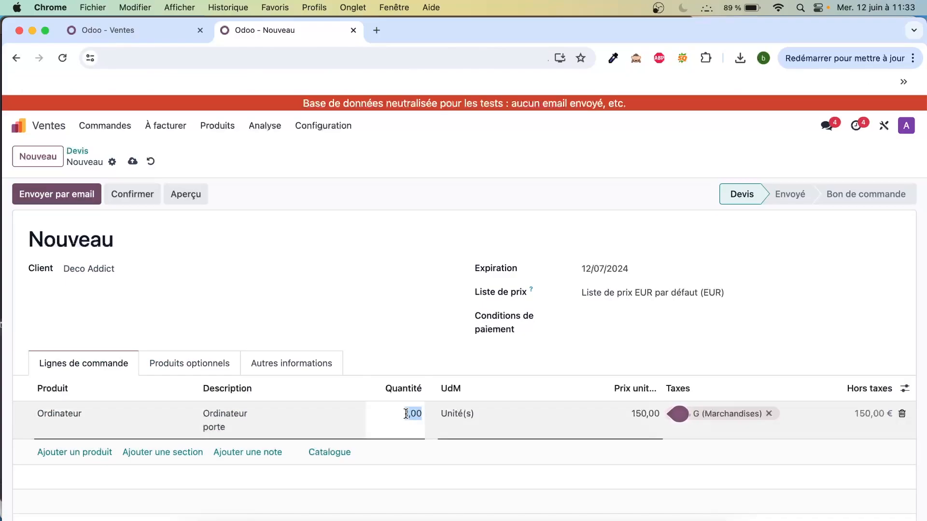
{"action": "type", "text": "5"}
{"action": "left_click", "coordinate": [624, 413]}
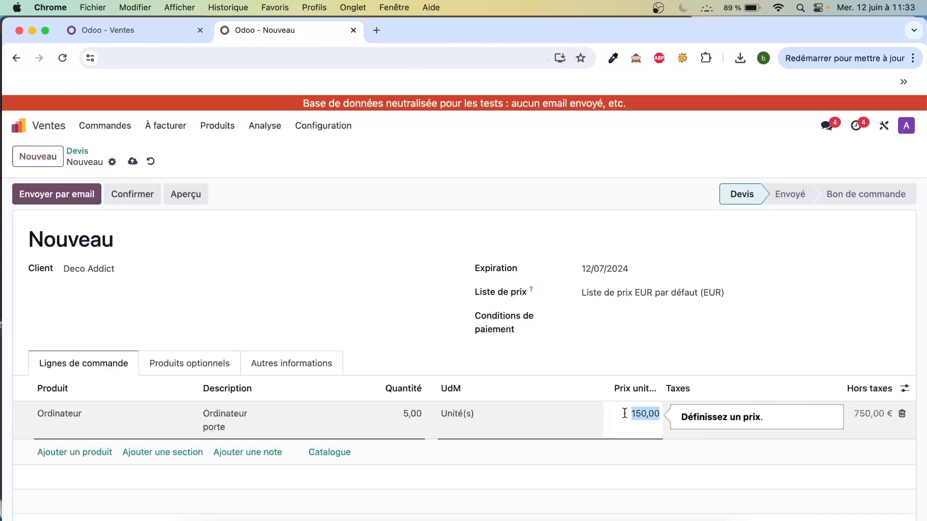
{"action": "left_click", "coordinate": [405, 409]}
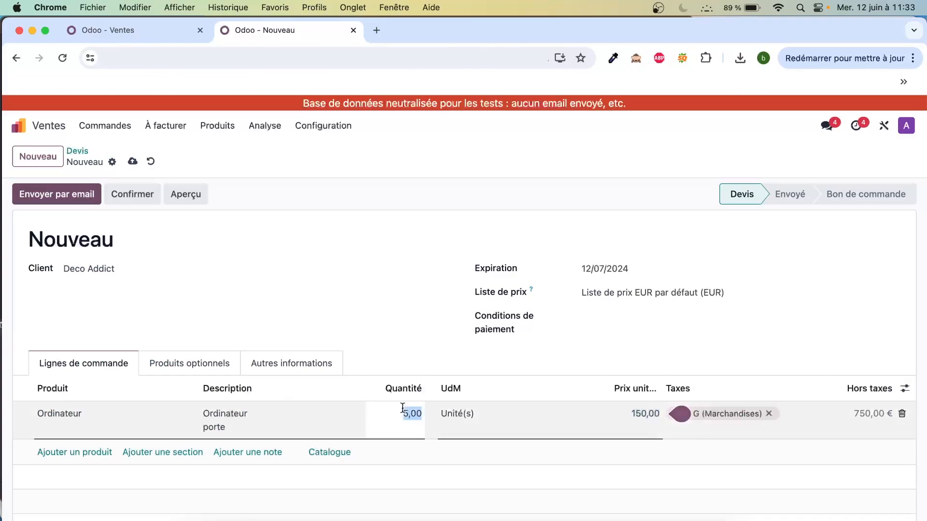
{"action": "left_click", "coordinate": [643, 414]}
{"action": "left_click", "coordinate": [767, 363]}
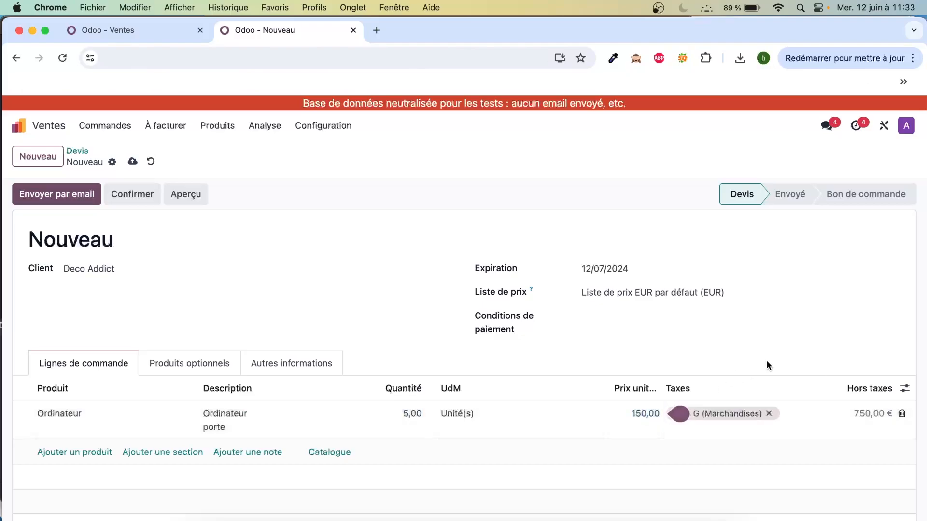
{"action": "scroll", "coordinate": [768, 365], "scroll_direction": "down", "scroll_amount": 3}
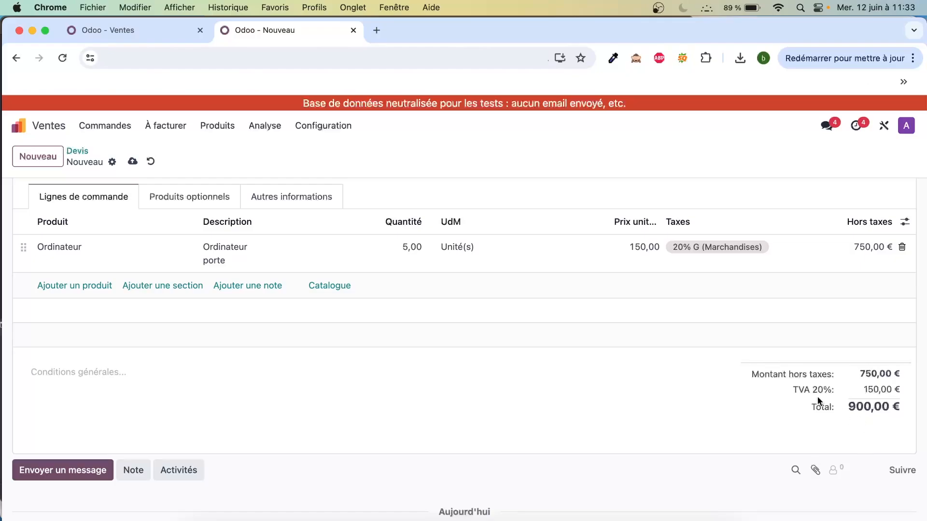
- Check the spreadsheet's current figures, and save and confirm the Deco Addict quotation as a sales order
{"action": "left_click", "coordinate": [123, 32]}
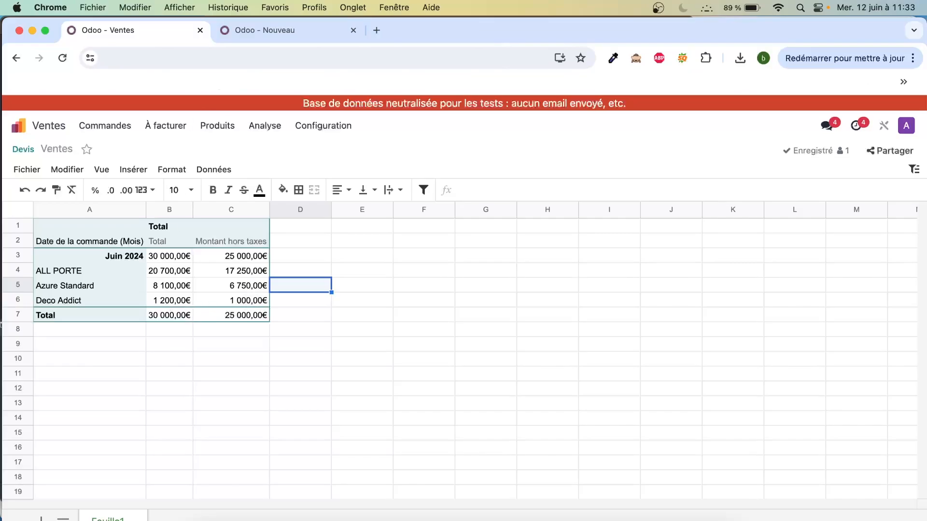
{"action": "left_click", "coordinate": [266, 36]}
{"action": "scroll", "coordinate": [290, 348], "scroll_direction": "up", "scroll_amount": 5}
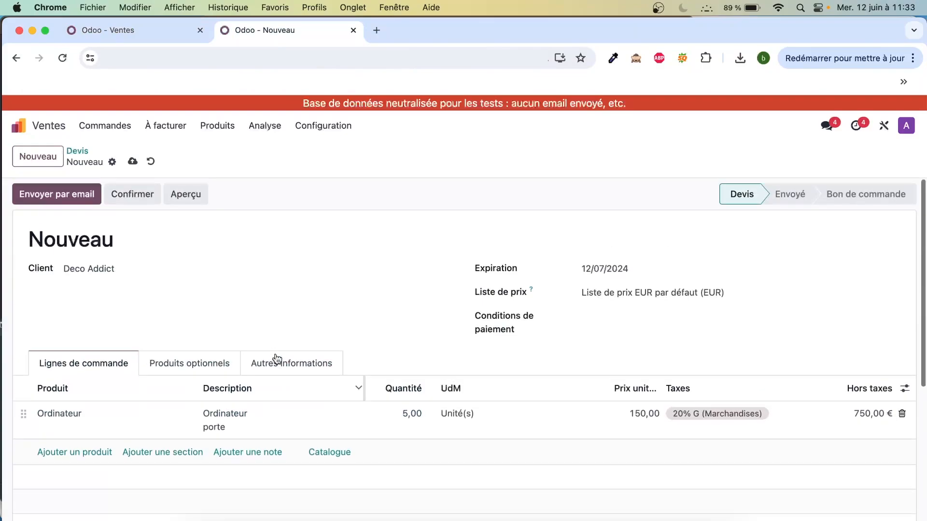
{"action": "left_click", "coordinate": [131, 159]}
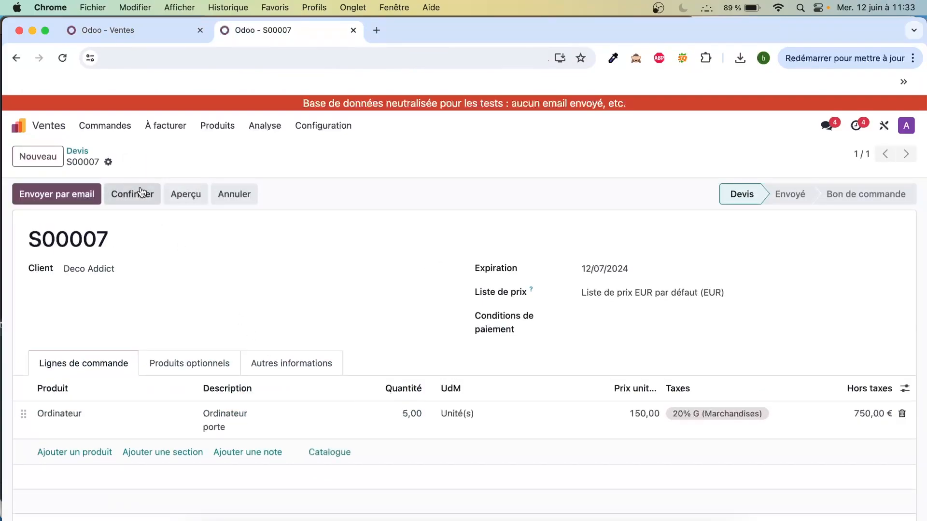
{"action": "left_click", "coordinate": [142, 192]}
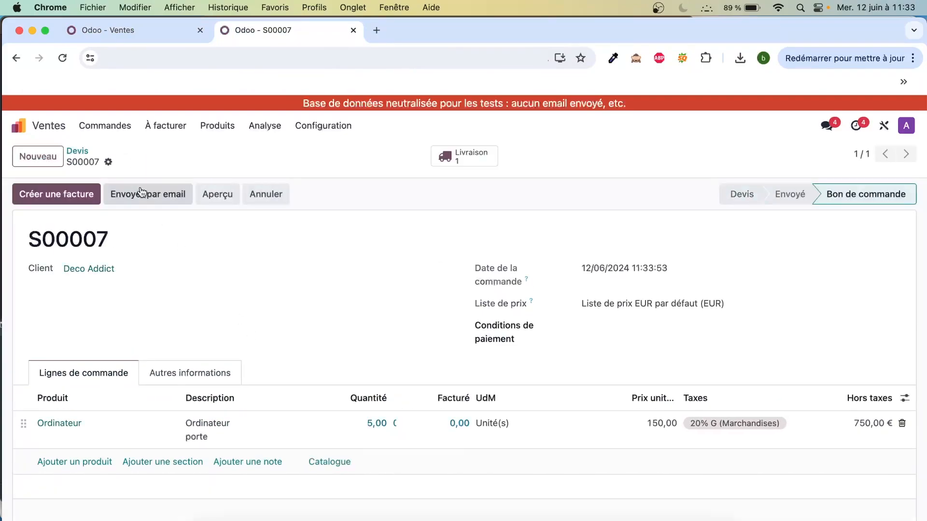
- Reload the Ventes spreadsheet and examine the Total and Montant hors taxes cells in the Deco Addict row
{"action": "left_click", "coordinate": [166, 30]}
{"action": "left_click", "coordinate": [63, 58]}
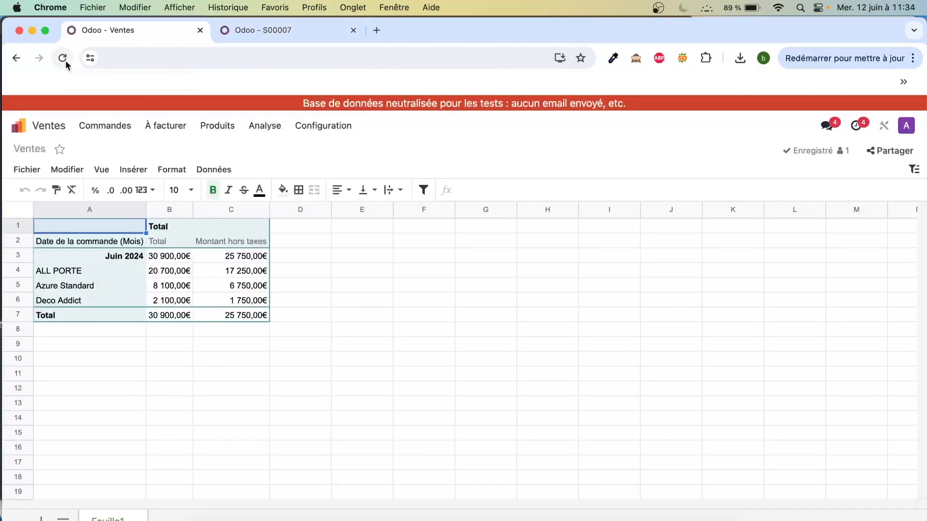
{"action": "left_click", "coordinate": [162, 304]}
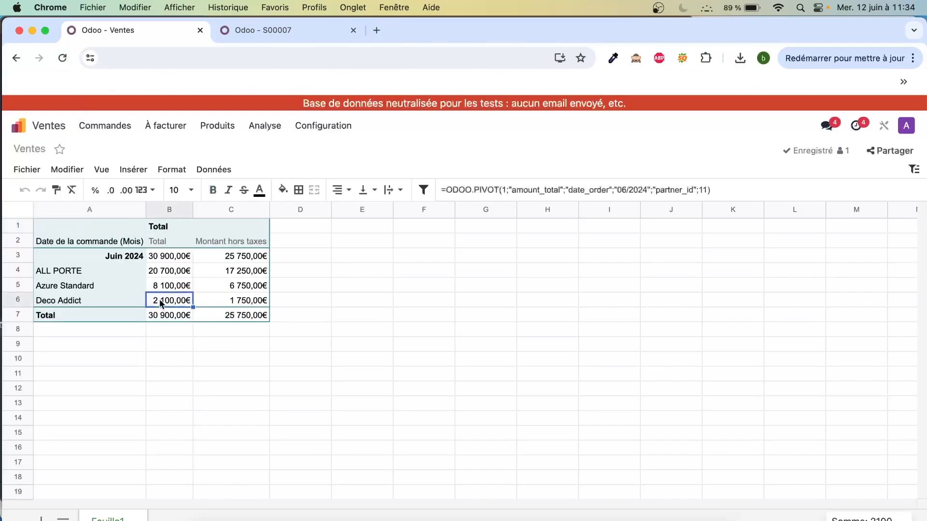
{"action": "left_click", "coordinate": [261, 302]}
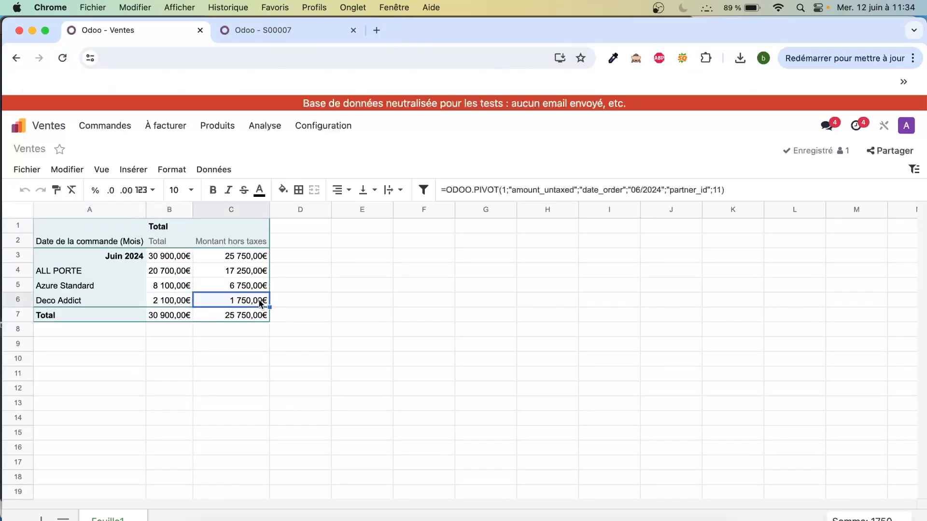
{"action": "left_click", "coordinate": [300, 300]}
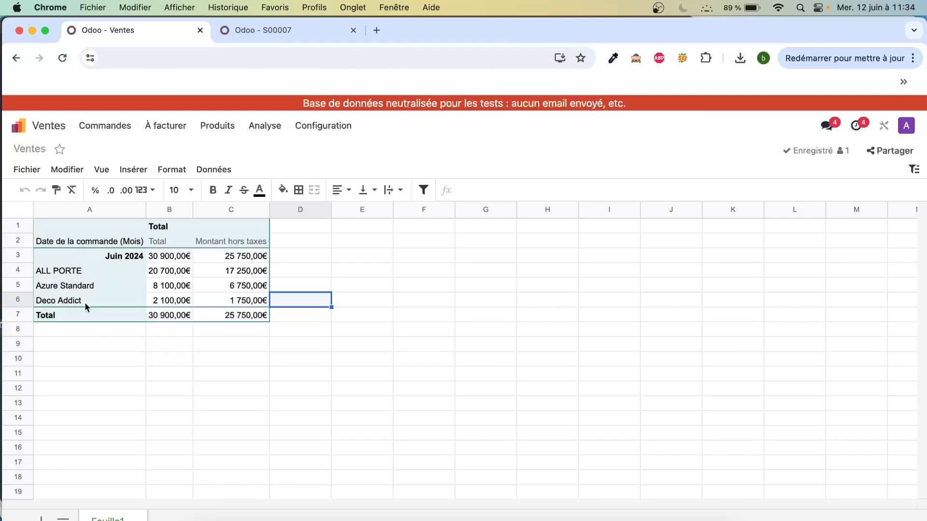
{"action": "left_click_drag", "start_coordinate": [81, 300], "coordinate": [230, 304]}
{"action": "left_click", "coordinate": [118, 295]}
{"action": "left_click", "coordinate": [57, 331]}
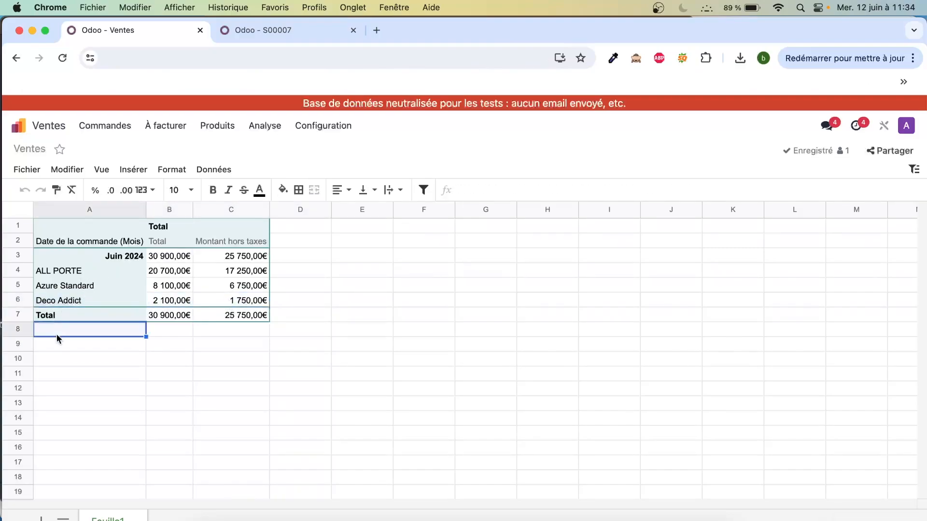
- Examine the client rows in the Ventes spreadsheet and compare them with the list of quotations in the other tab
{"action": "left_click", "coordinate": [67, 299]}
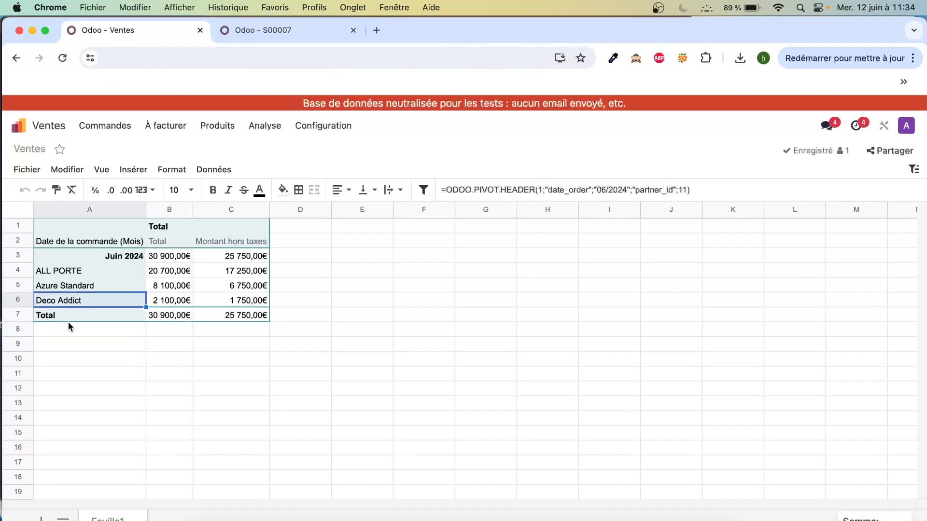
{"action": "left_click_drag", "start_coordinate": [60, 270], "coordinate": [63, 303]}
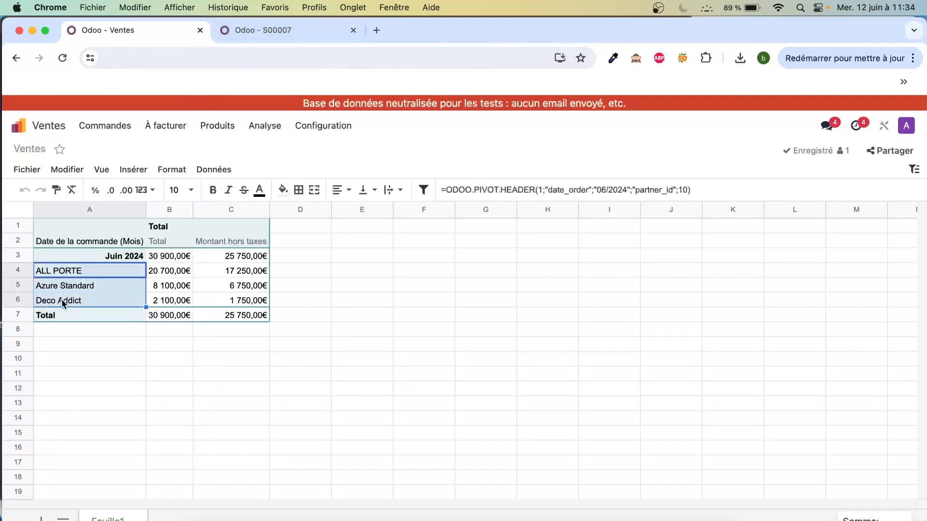
{"action": "left_click", "coordinate": [78, 348]}
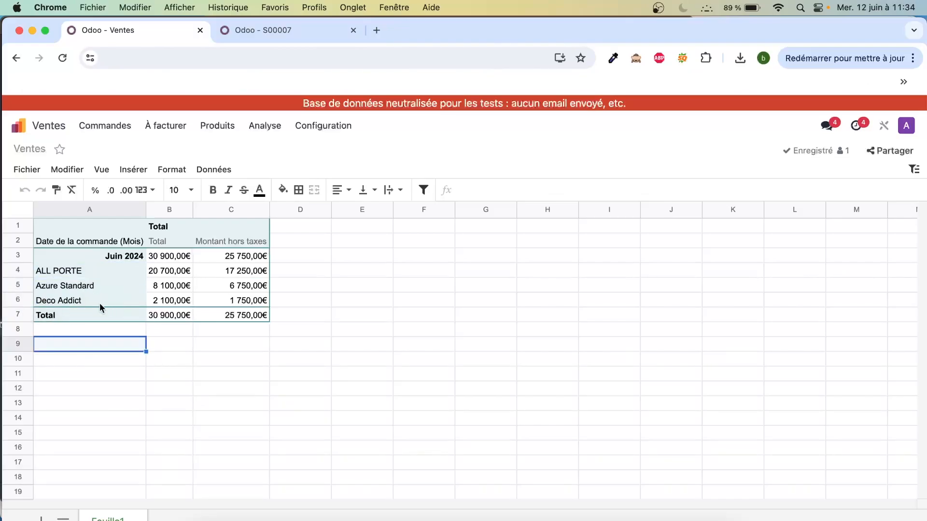
{"action": "left_click", "coordinate": [238, 33]}
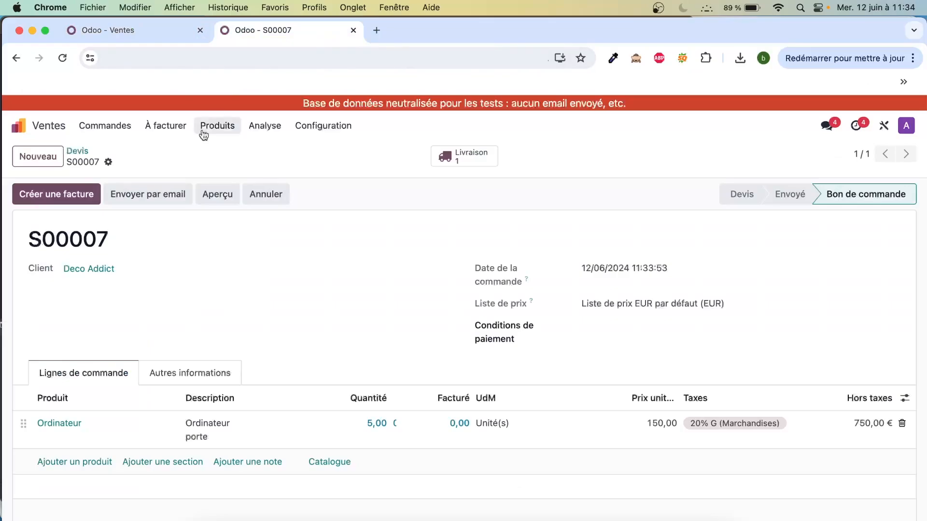
{"action": "left_click", "coordinate": [76, 151]}
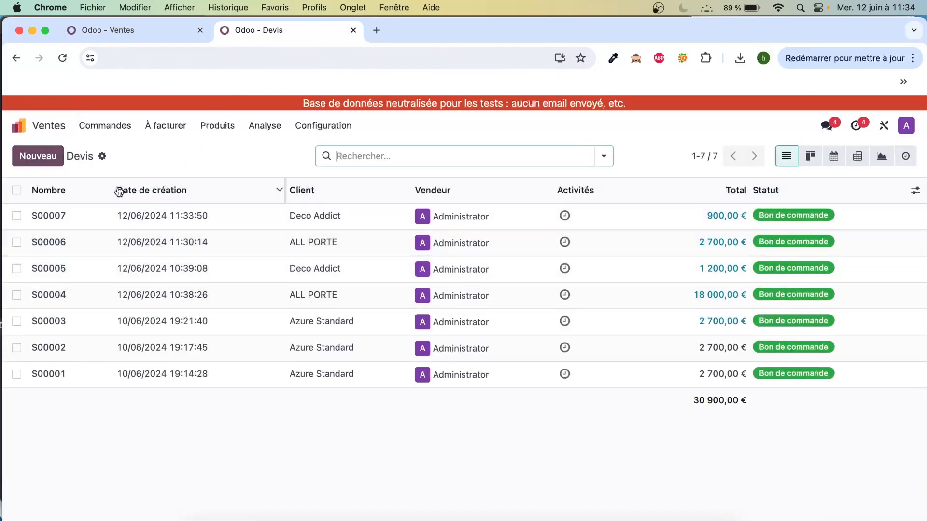
{"action": "left_click", "coordinate": [137, 28]}
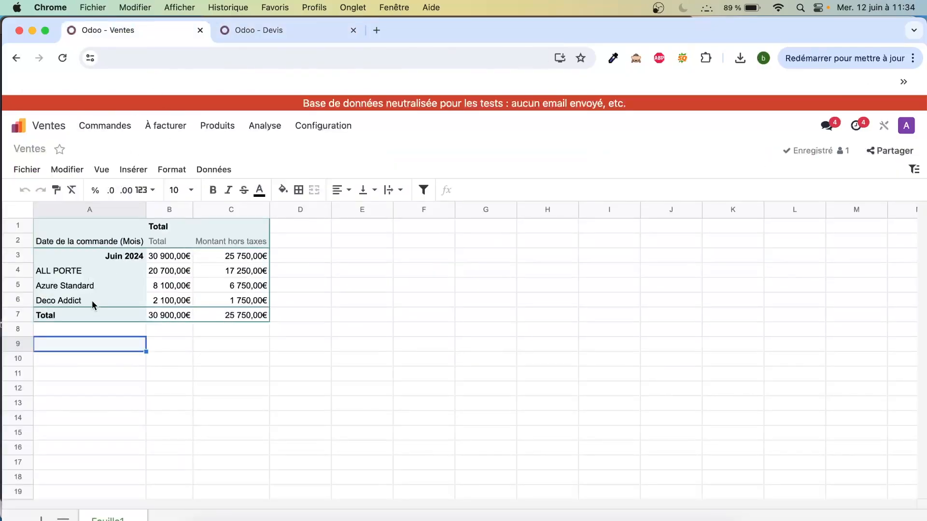
- Create a new quotation for the client MY PORTE, which has no row in the spreadsheet's pivot table
{"action": "left_click", "coordinate": [233, 34]}
{"action": "left_click", "coordinate": [48, 159]}
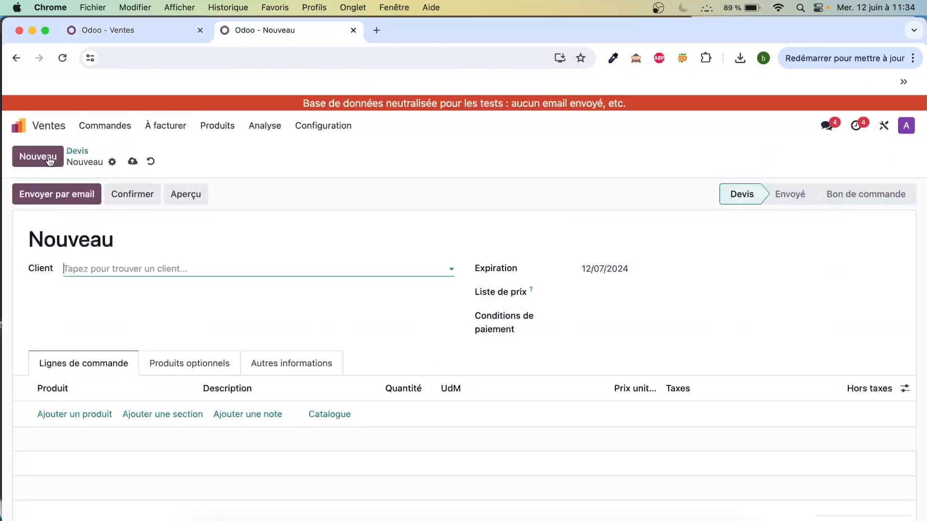
{"action": "left_click", "coordinate": [133, 267]}
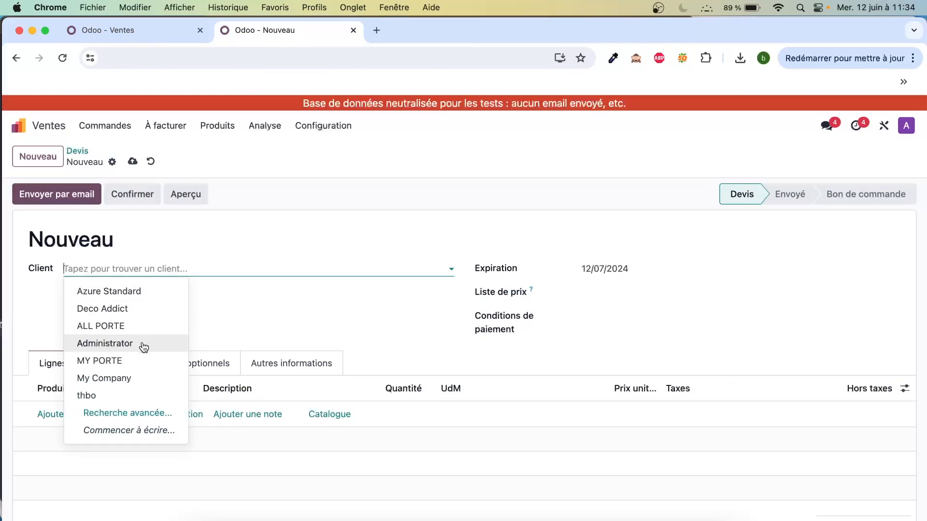
{"action": "left_click", "coordinate": [144, 364]}
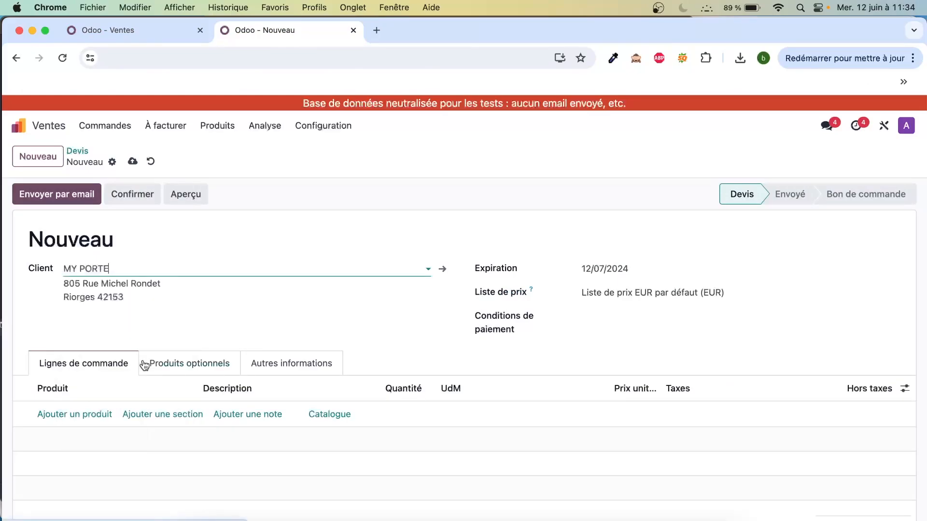
{"action": "left_click", "coordinate": [161, 23]}
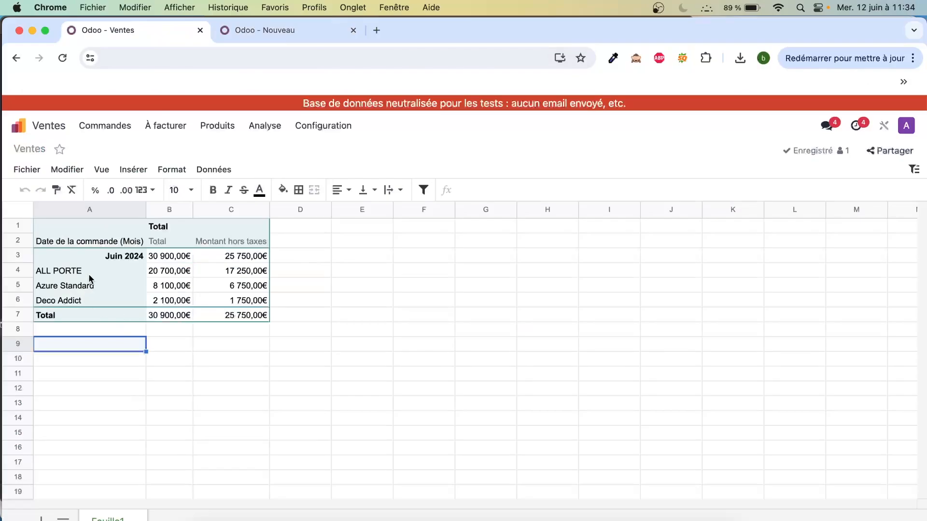
{"action": "left_click", "coordinate": [266, 31]}
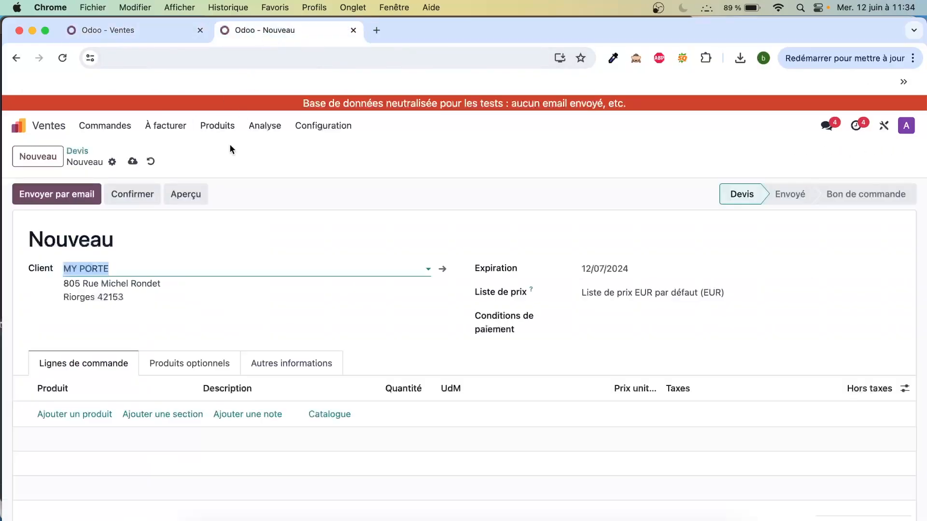
{"action": "left_click", "coordinate": [108, 334]}
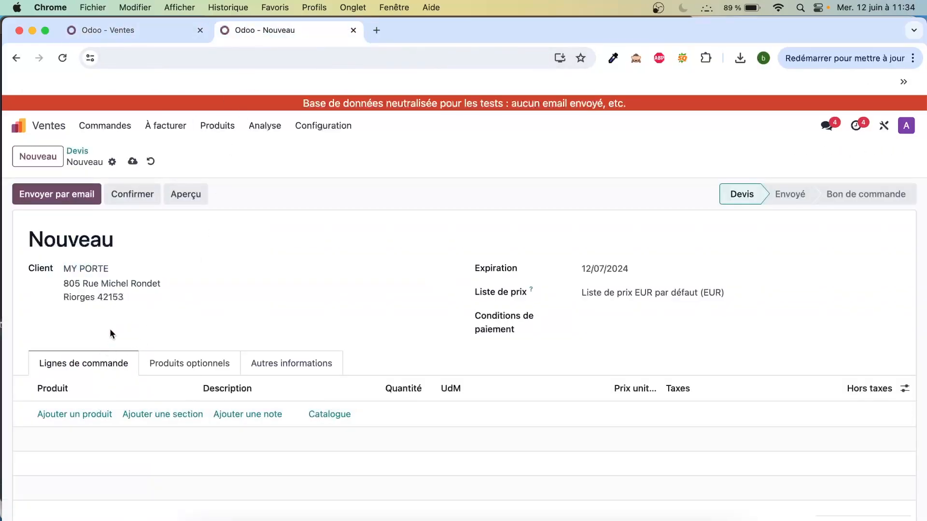
- Add an order line for the product Écran with a quantity of 10 to the MY PORTE quotation
{"action": "left_click", "coordinate": [101, 420]}
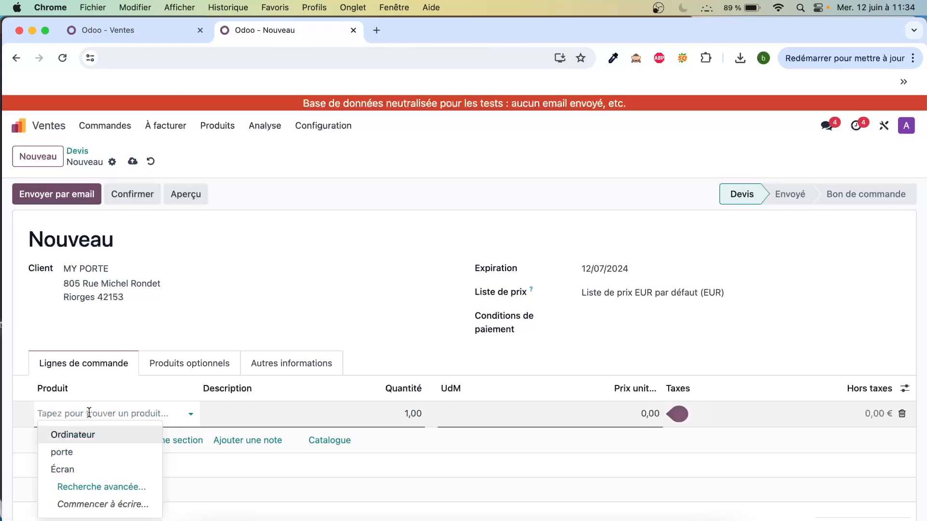
{"action": "left_click", "coordinate": [95, 469]}
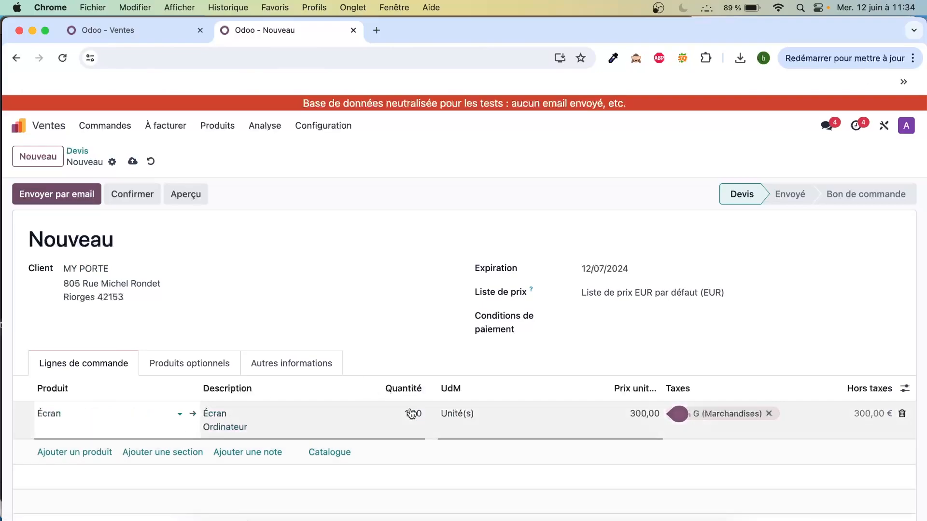
{"action": "scroll", "coordinate": [632, 412], "scroll_direction": "down", "scroll_amount": 3}
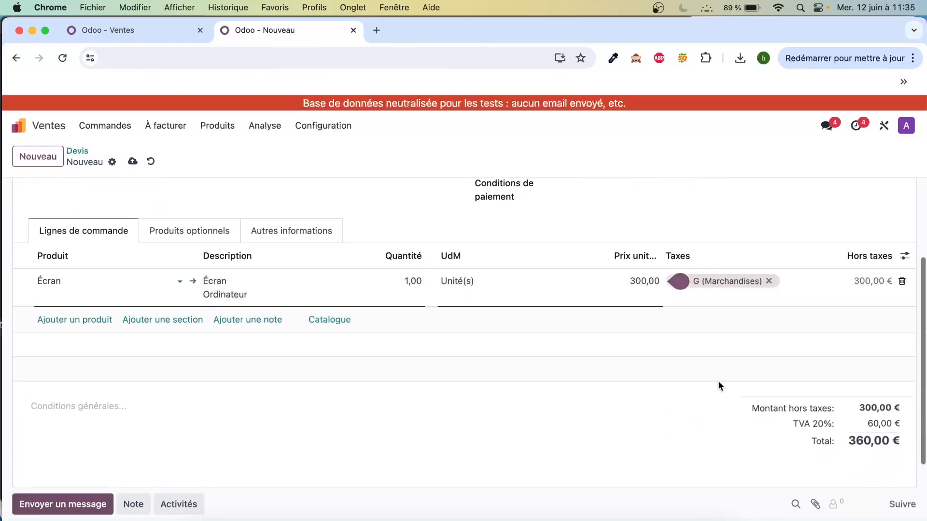
{"action": "left_click", "coordinate": [414, 280]}
{"action": "type", "text": "10"}
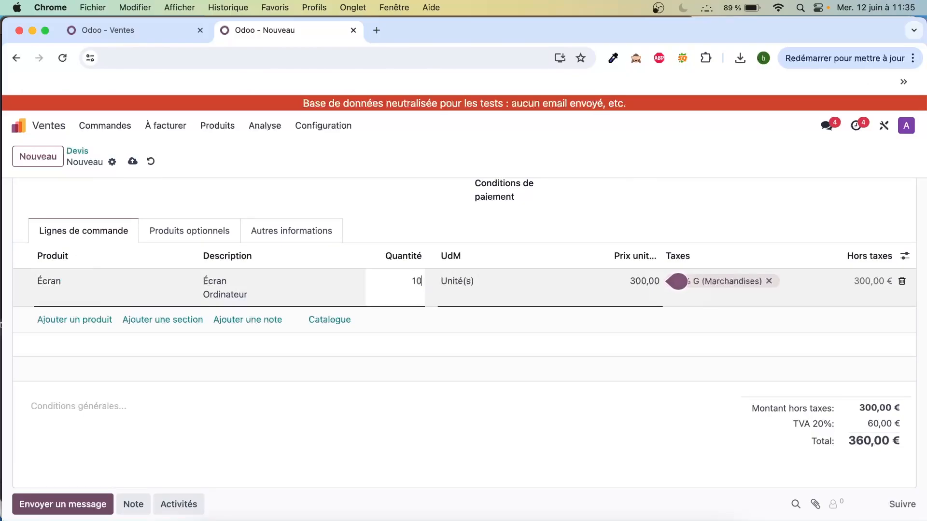
{"action": "left_click", "coordinate": [466, 389]}
{"action": "scroll", "coordinate": [306, 203], "scroll_direction": "up", "scroll_amount": 3}
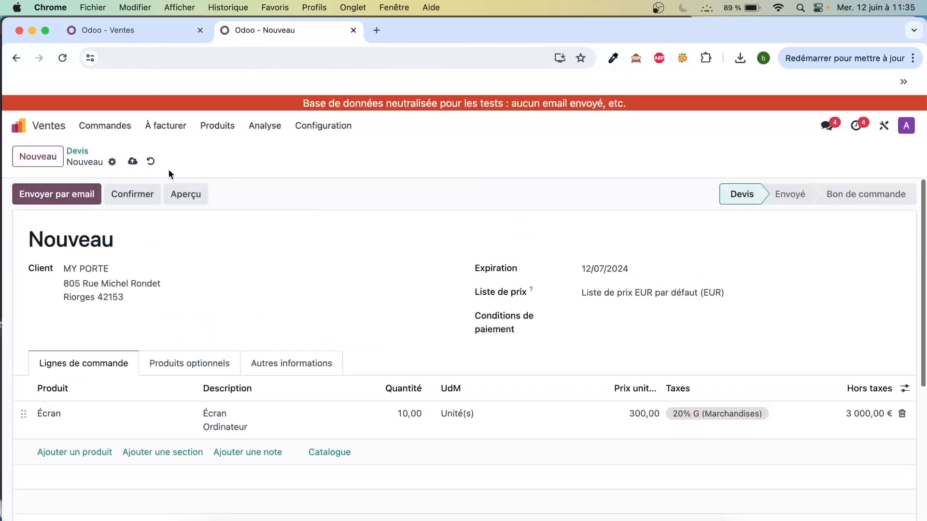
- Confirm the MY PORTE quotation as a sales order and reload the Ventes spreadsheet
{"action": "left_click", "coordinate": [121, 193]}
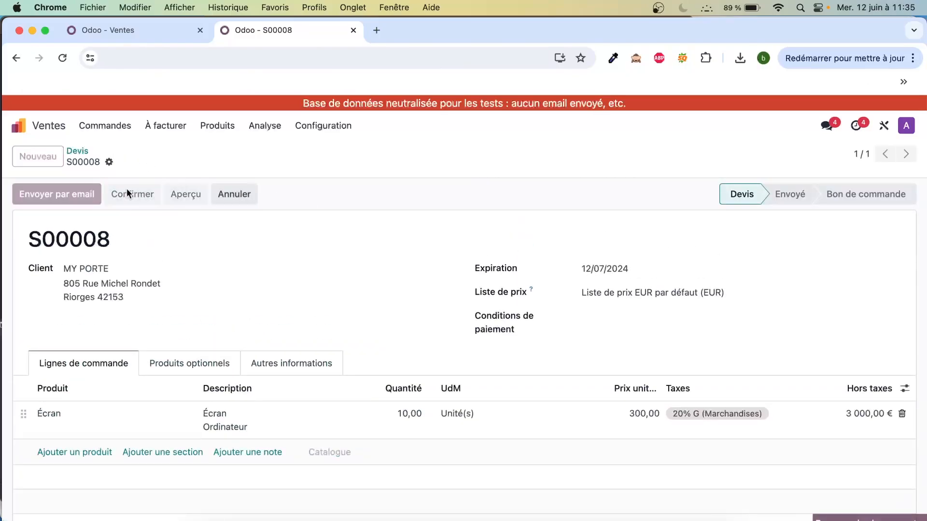
{"action": "left_click", "coordinate": [171, 32]}
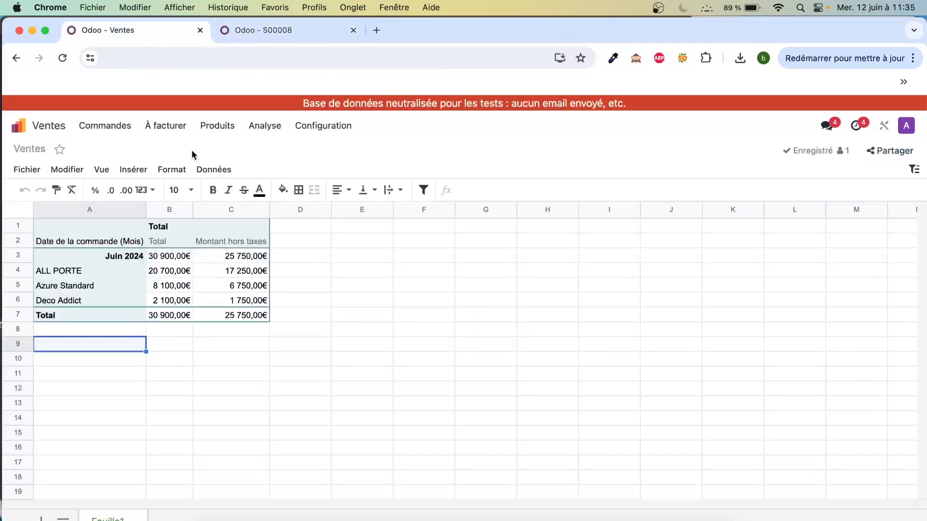
{"action": "left_click", "coordinate": [63, 58]}
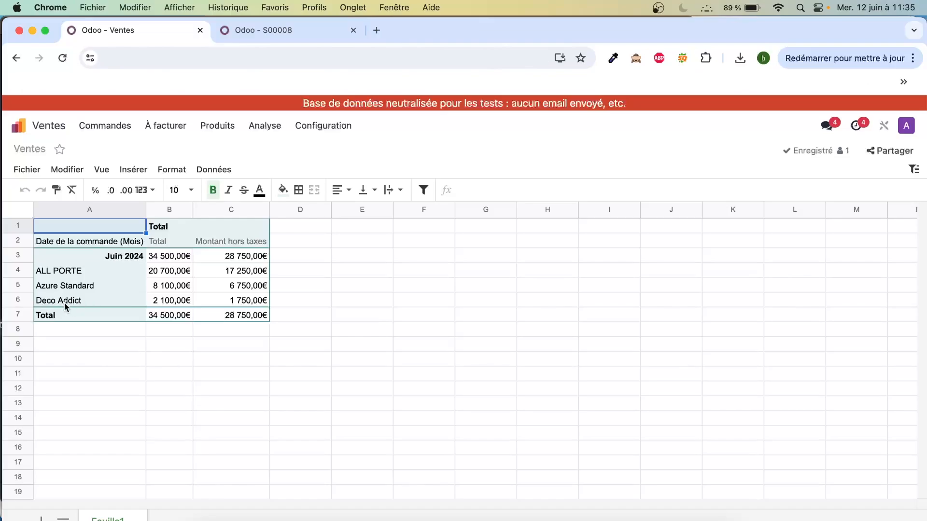
- Show the quotations list as a pivot table and expand juin 2024 by client to check the MY PORTE sales
{"action": "left_click", "coordinate": [276, 36]}
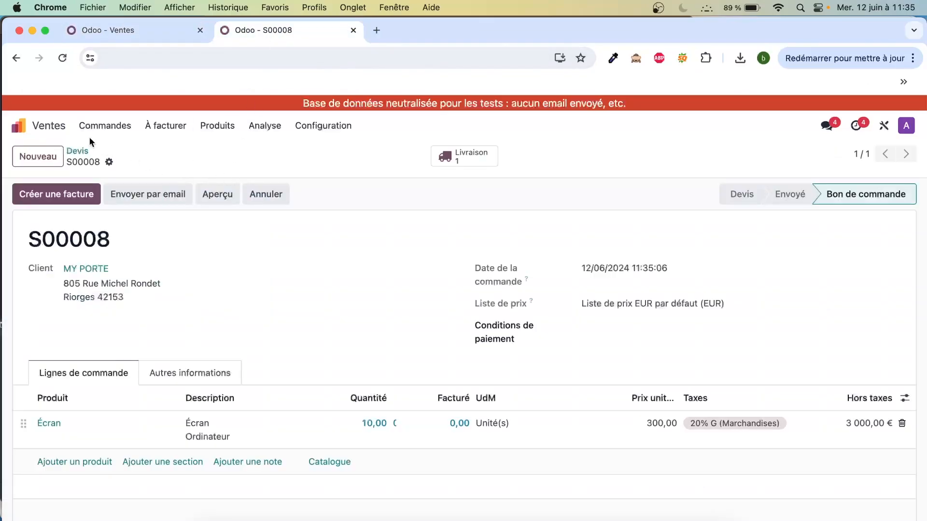
{"action": "left_click", "coordinate": [78, 151]}
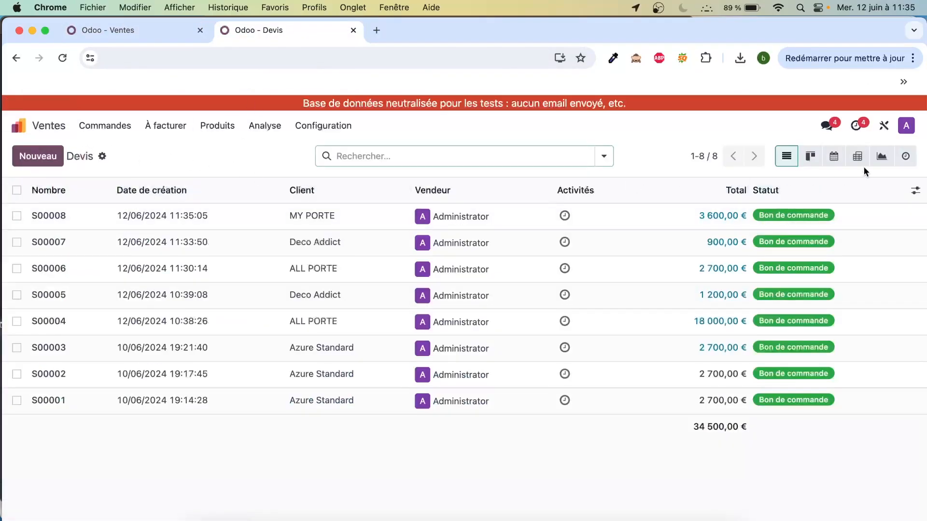
{"action": "left_click", "coordinate": [833, 156]}
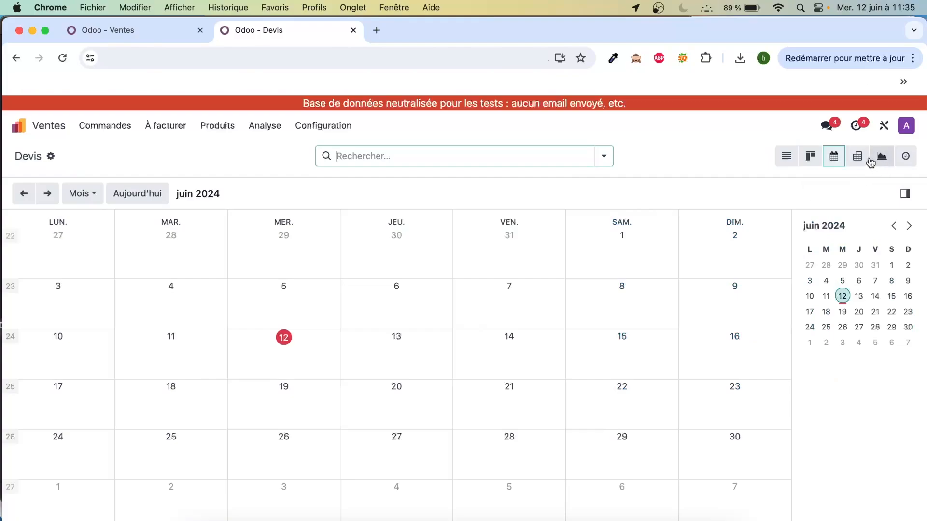
{"action": "left_click", "coordinate": [858, 156]}
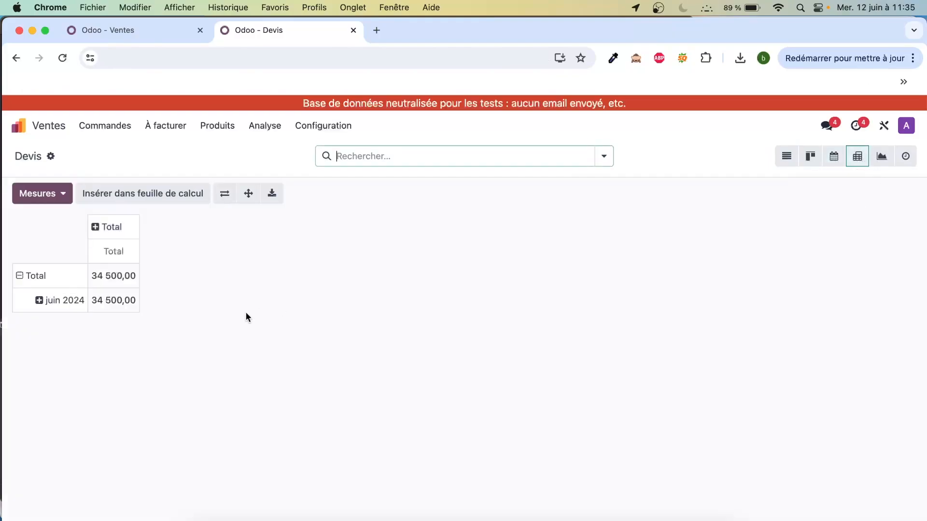
{"action": "left_click", "coordinate": [39, 301]}
{"action": "left_click", "coordinate": [65, 348]}
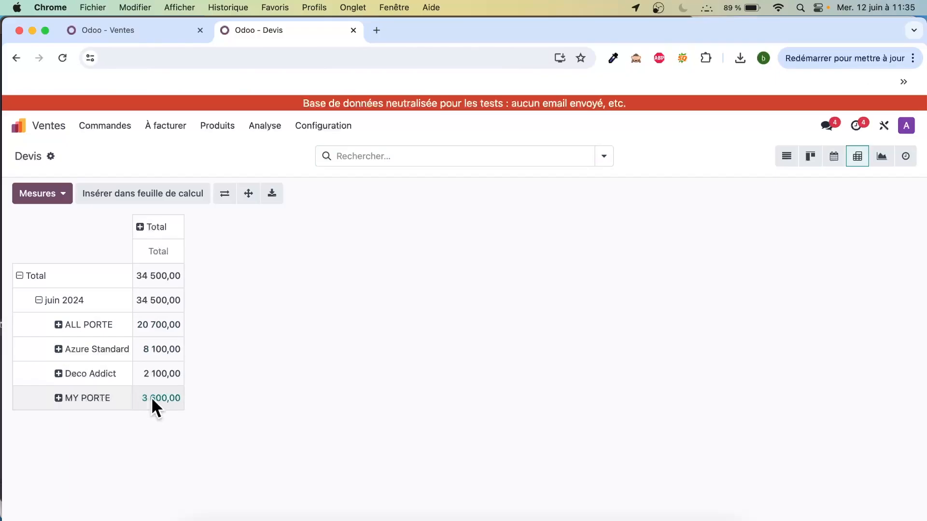
- Select the whole sheet in the Ventes spreadsheet and reinsert the (#1) Analyse des ventes pivot table
{"action": "left_click", "coordinate": [164, 31]}
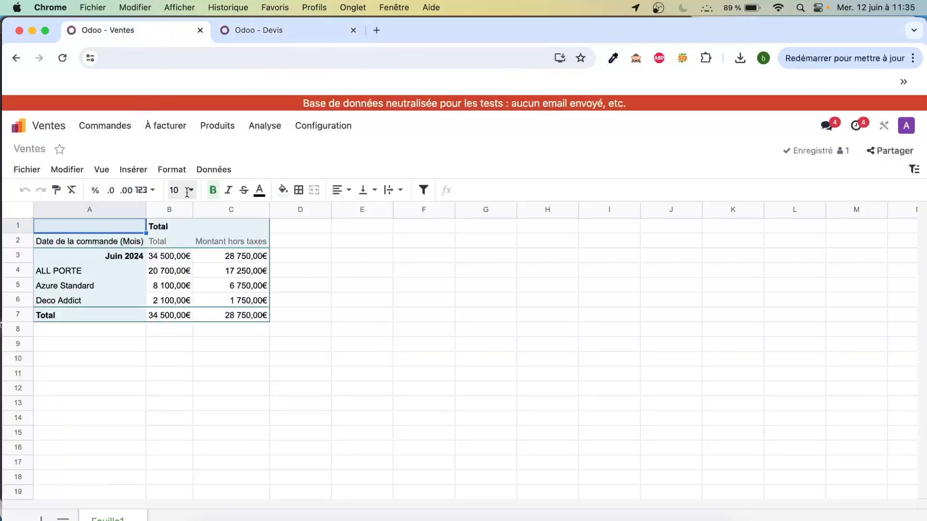
{"action": "left_click", "coordinate": [161, 344]}
{"action": "left_click", "coordinate": [25, 207]}
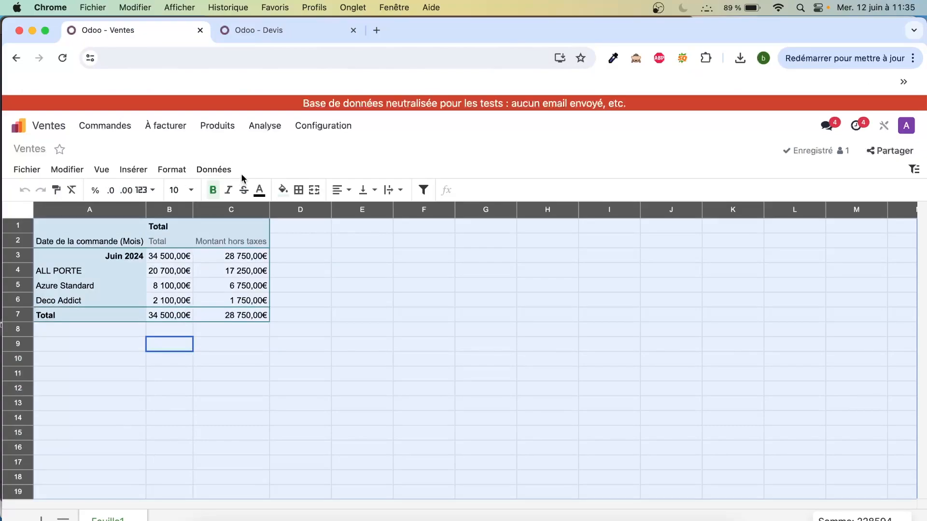
{"action": "left_click", "coordinate": [214, 169]}
{"action": "mouse_move", "coordinate": [235, 198]}
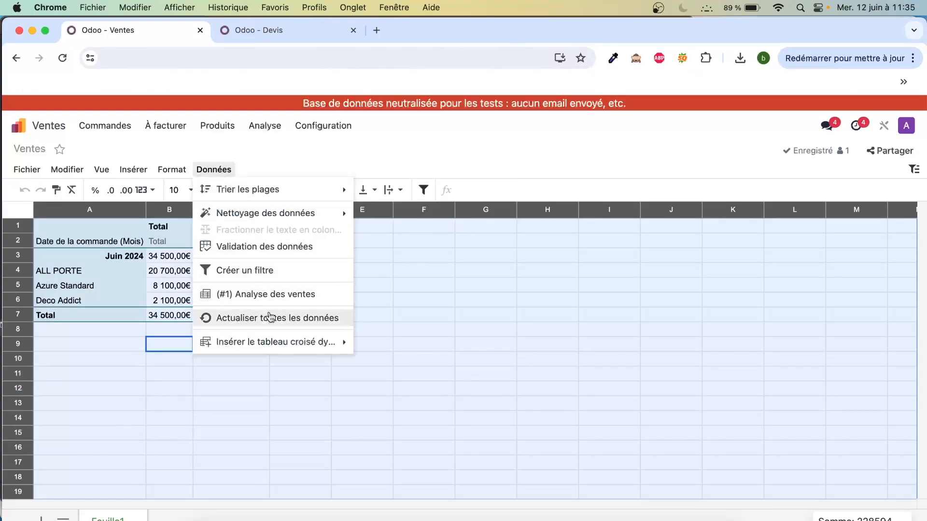
{"action": "mouse_move", "coordinate": [268, 345]}
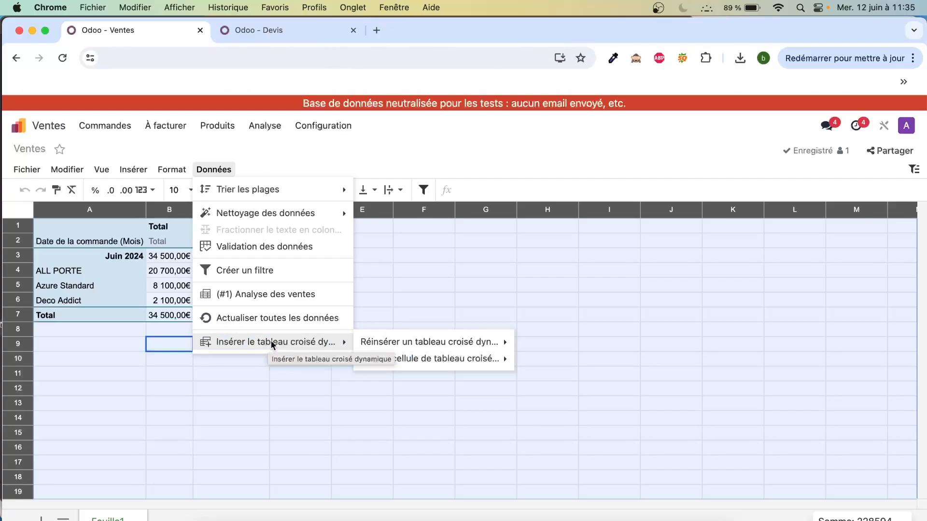
{"action": "mouse_move", "coordinate": [430, 345]}
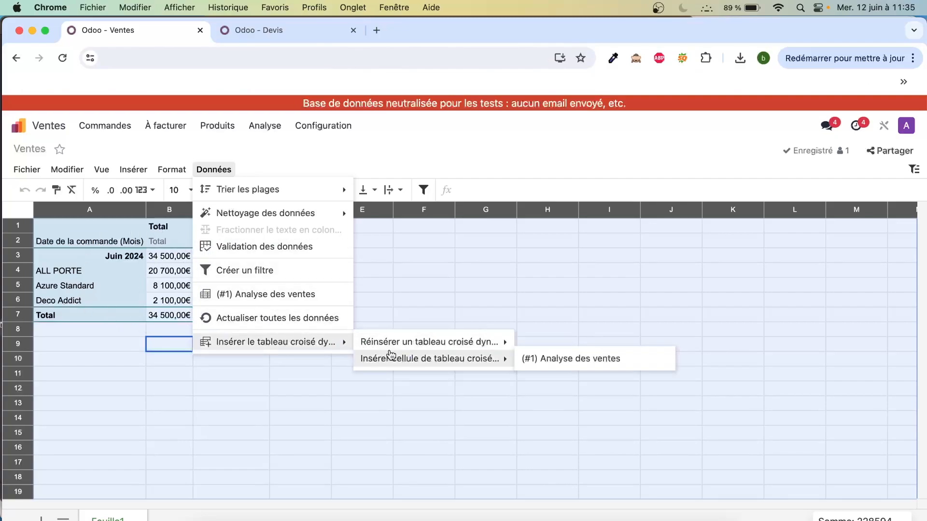
{"action": "mouse_move", "coordinate": [399, 348]}
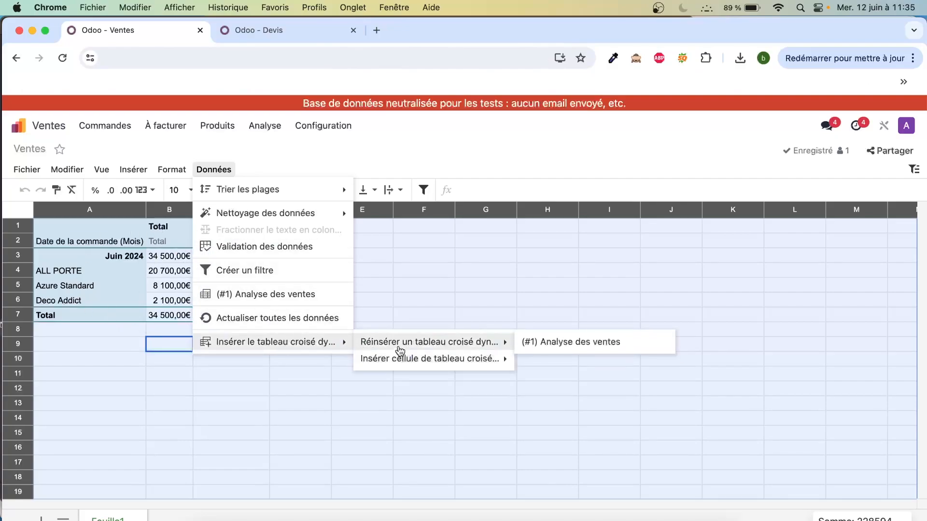
{"action": "left_click", "coordinate": [543, 347]}
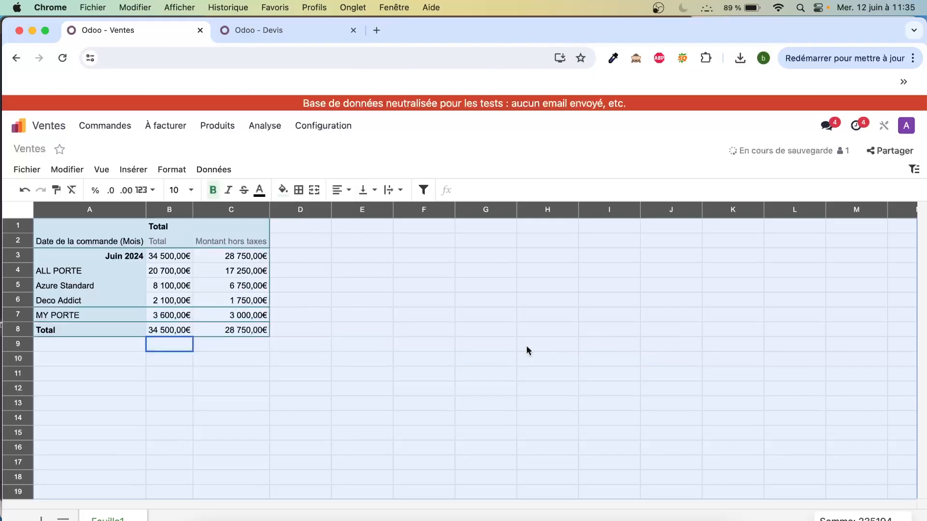
- Examine the MY PORTE row in the spreadsheet and review the option for reinserting the Analyse des ventes pivot table
{"action": "left_click", "coordinate": [406, 363]}
{"action": "left_click_drag", "start_coordinate": [65, 318], "coordinate": [246, 317]}
{"action": "left_click", "coordinate": [295, 318]}
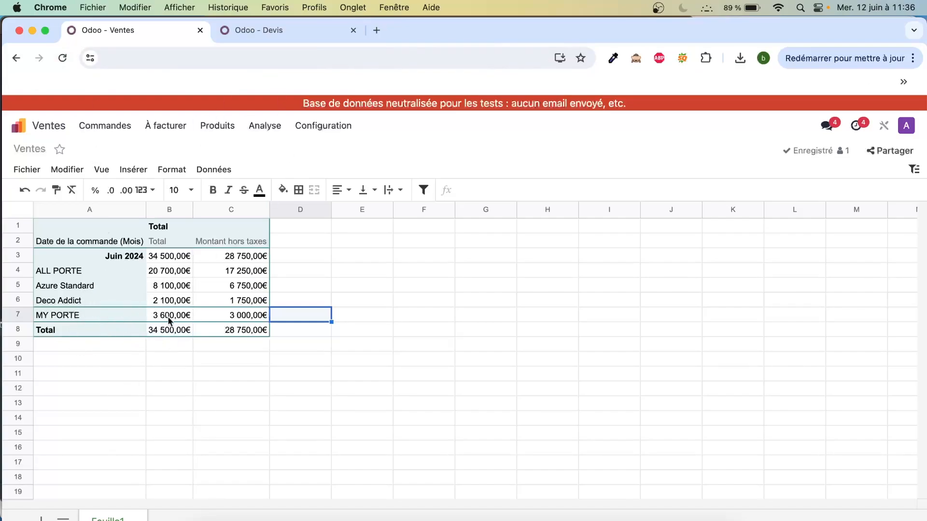
{"action": "left_click", "coordinate": [212, 170]}
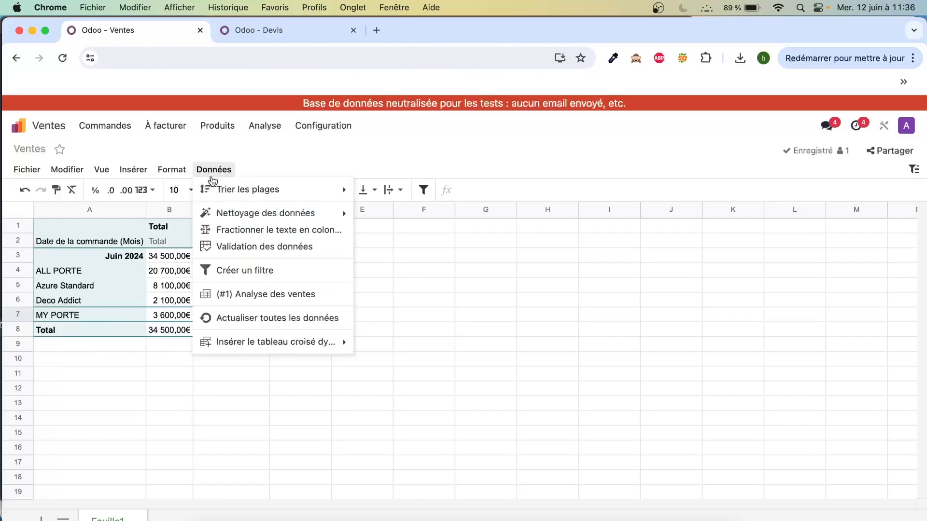
{"action": "mouse_move", "coordinate": [272, 343]}
{"action": "mouse_move", "coordinate": [399, 346]}
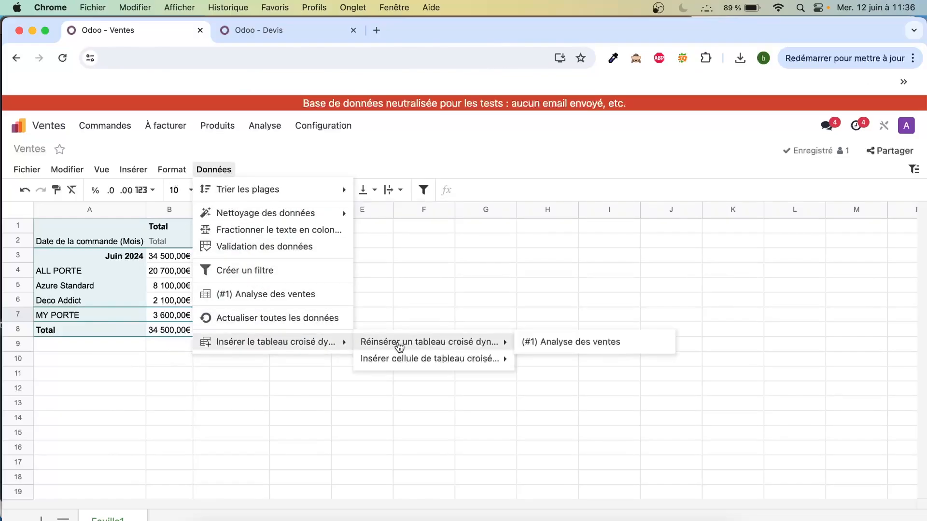
{"action": "left_click", "coordinate": [483, 301]}
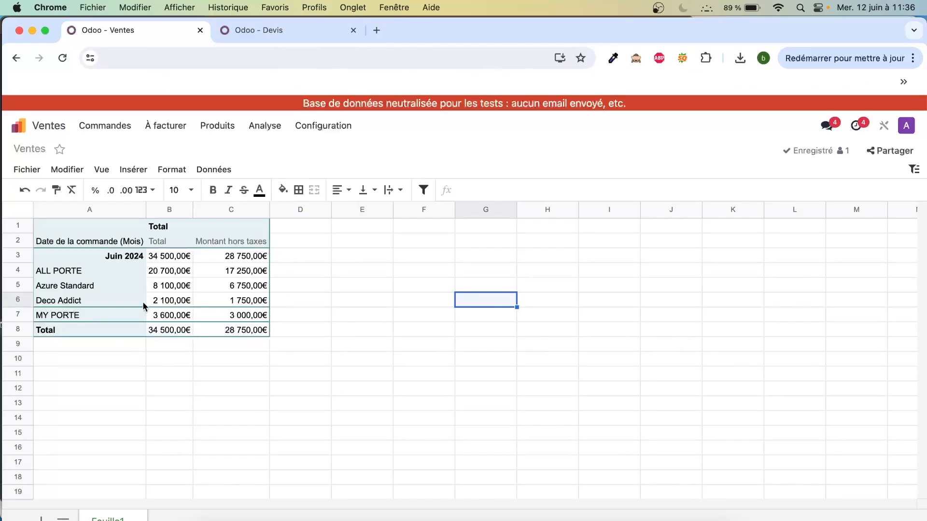